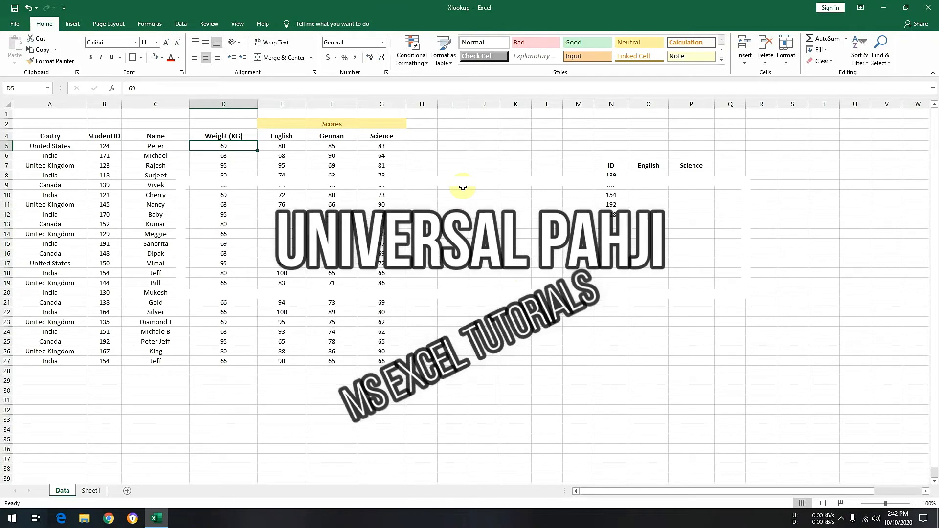
- Enter the label Xlookup in cell J5
{"action": "left_click", "coordinate": [495, 147]}
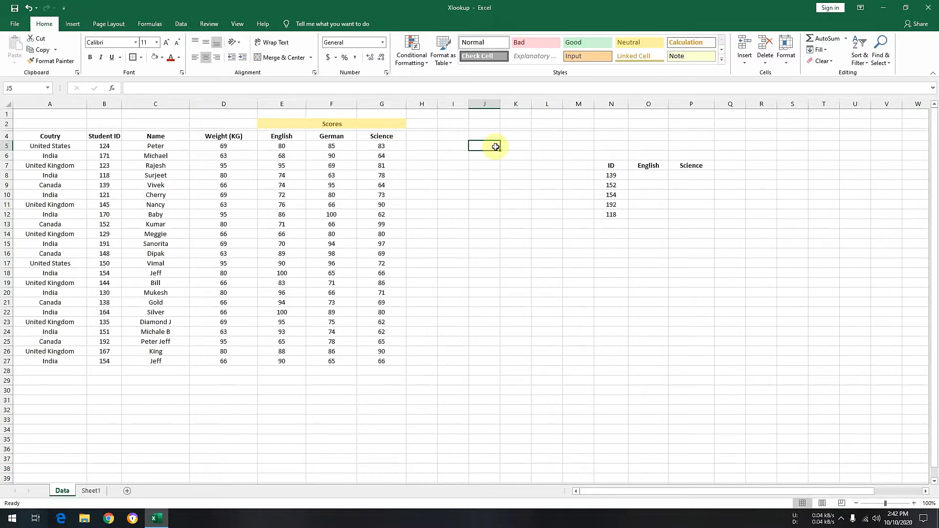
{"action": "type", "text": "Xloo"}
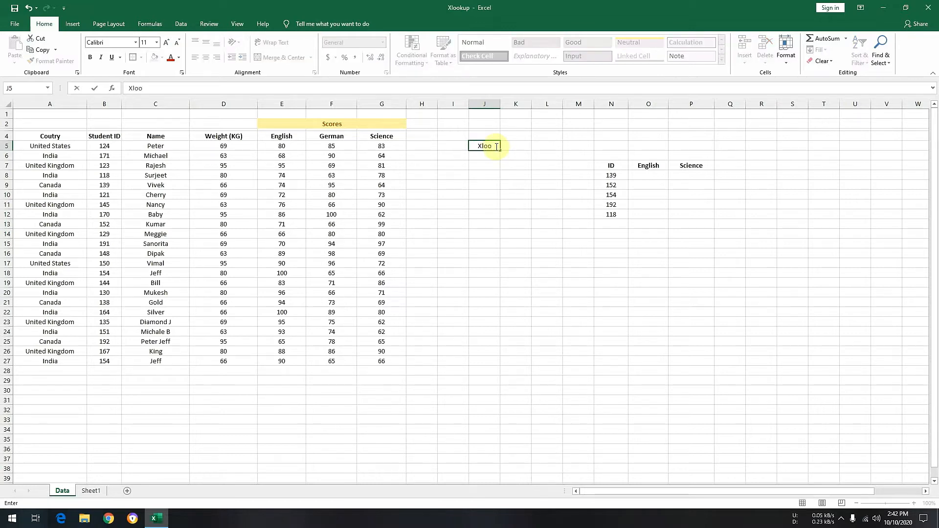
{"action": "key", "text": "Return"}
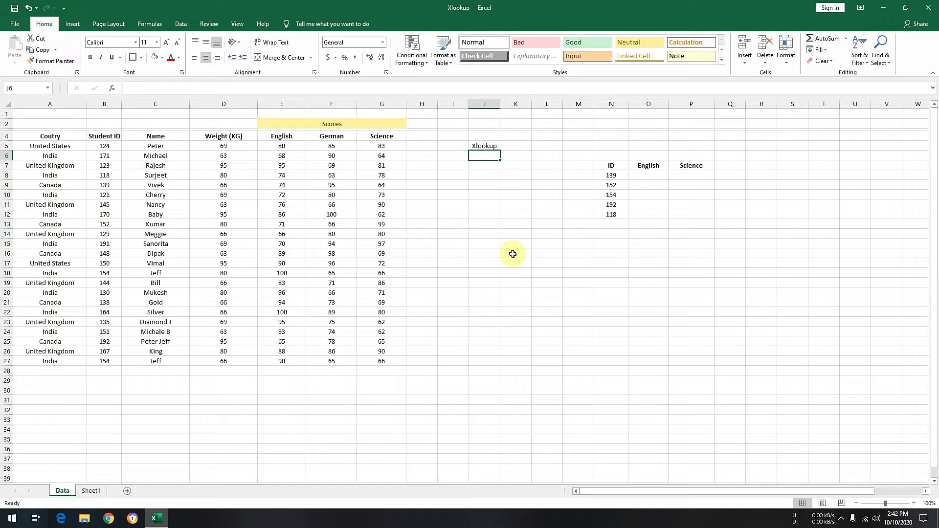
- Examine the student data table, its column headers from country to weight, and the English, German and Science score columns
{"action": "left_click", "coordinate": [648, 175]}
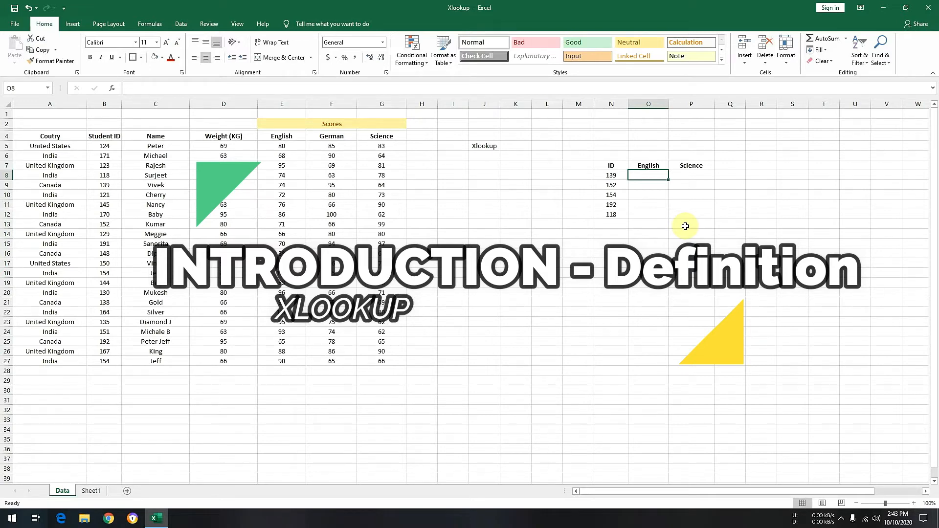
{"action": "left_click", "coordinate": [540, 285]}
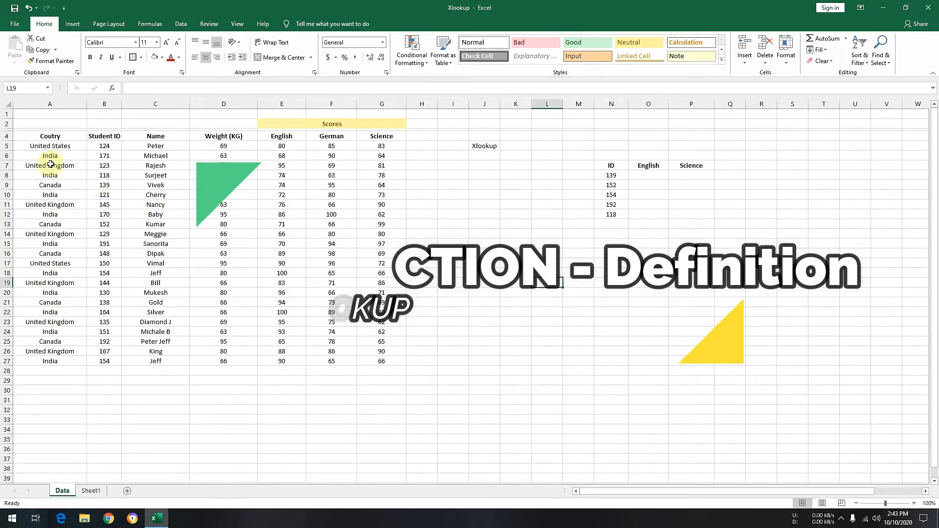
{"action": "left_click_drag", "start_coordinate": [63, 135], "coordinate": [372, 351]}
{"action": "left_click", "coordinate": [490, 352]}
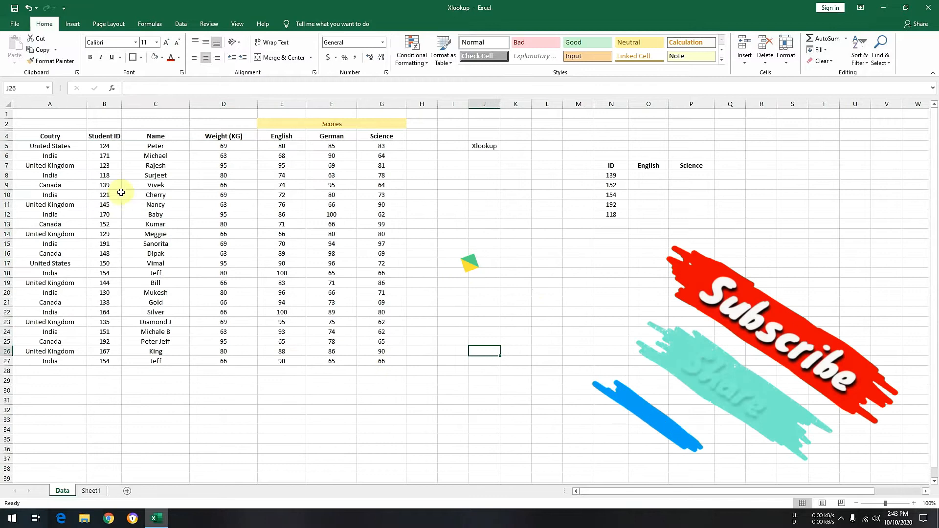
{"action": "left_click", "coordinate": [57, 137]}
{"action": "left_click", "coordinate": [107, 133]}
{"action": "left_click", "coordinate": [161, 138]}
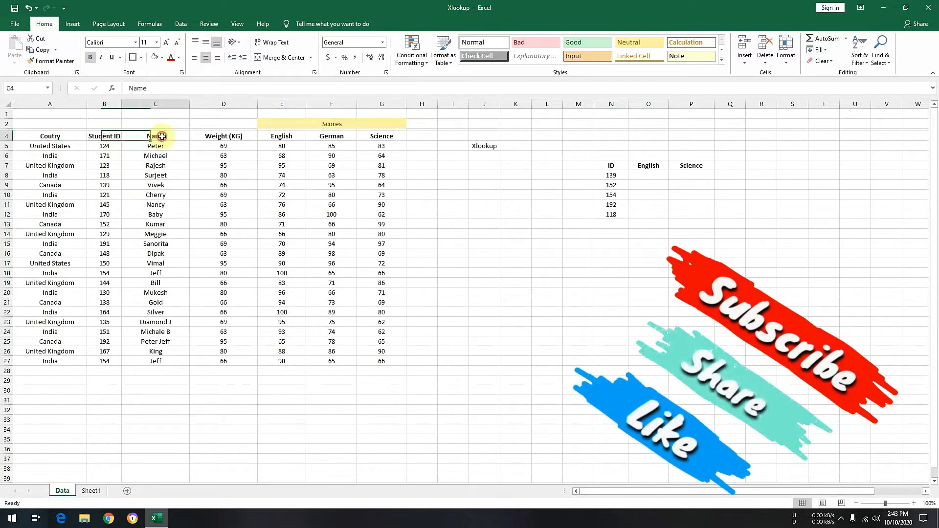
{"action": "left_click", "coordinate": [238, 138]}
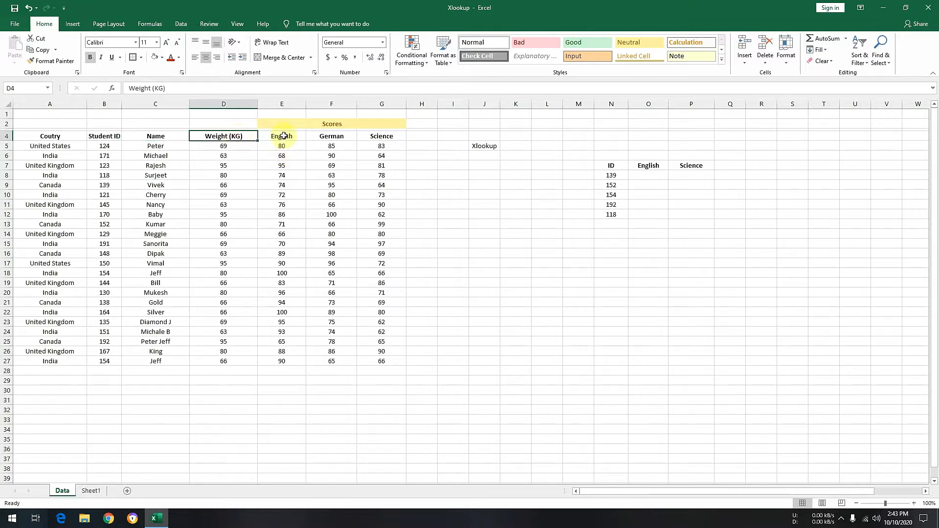
{"action": "left_click_drag", "start_coordinate": [283, 136], "coordinate": [383, 146]}
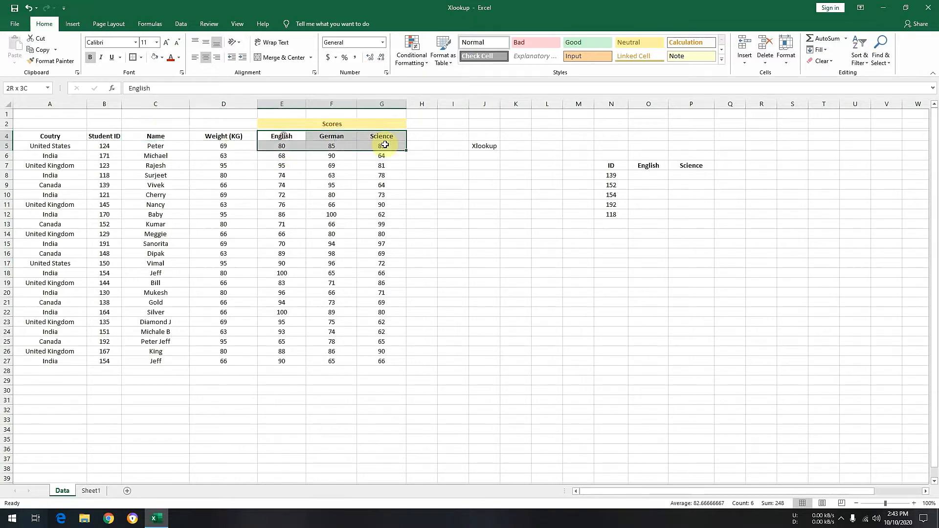
{"action": "left_click", "coordinate": [547, 302]}
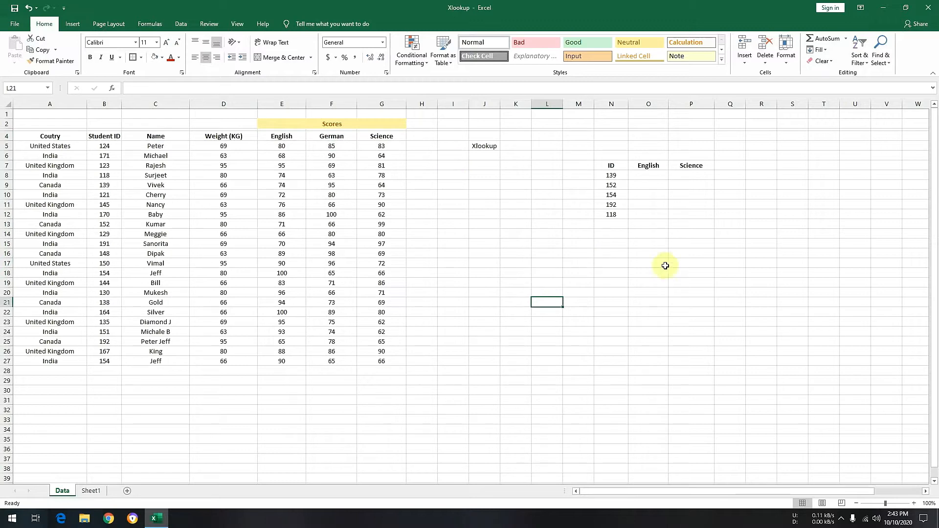
- Examine the lookup IDs in N8:N12 and the English and Science headers of the results table
{"action": "left_click_drag", "start_coordinate": [614, 176], "coordinate": [609, 216]}
{"action": "left_click", "coordinate": [611, 292]}
{"action": "left_click_drag", "start_coordinate": [620, 175], "coordinate": [612, 214]}
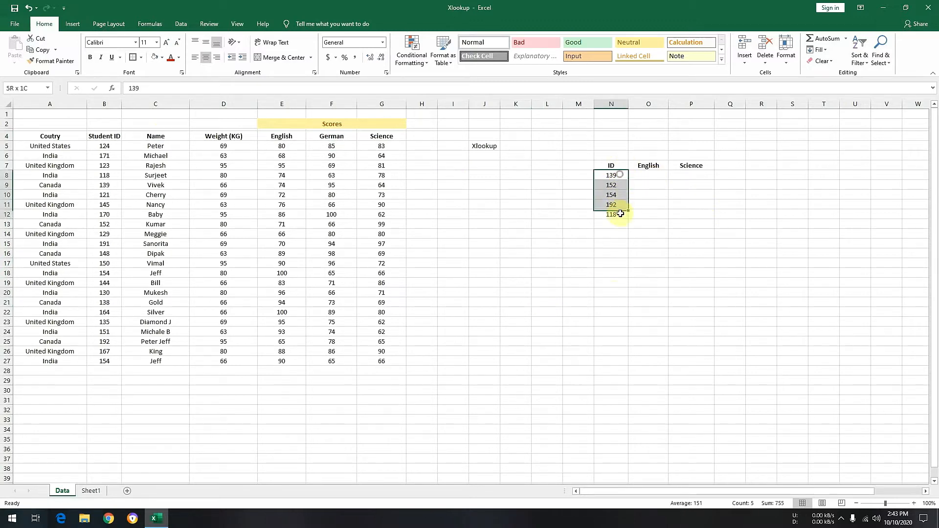
{"action": "left_click", "coordinate": [660, 226]}
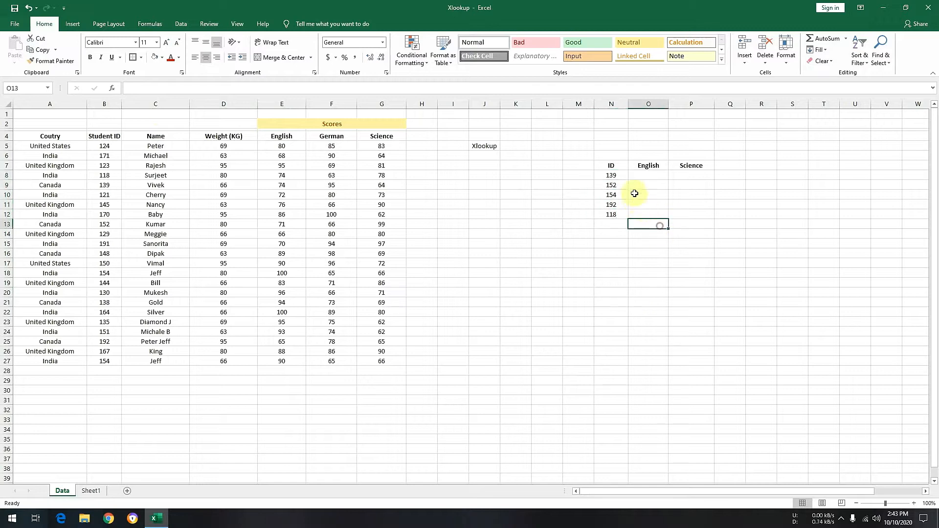
{"action": "left_click_drag", "start_coordinate": [613, 175], "coordinate": [614, 225]}
{"action": "left_click", "coordinate": [651, 165]}
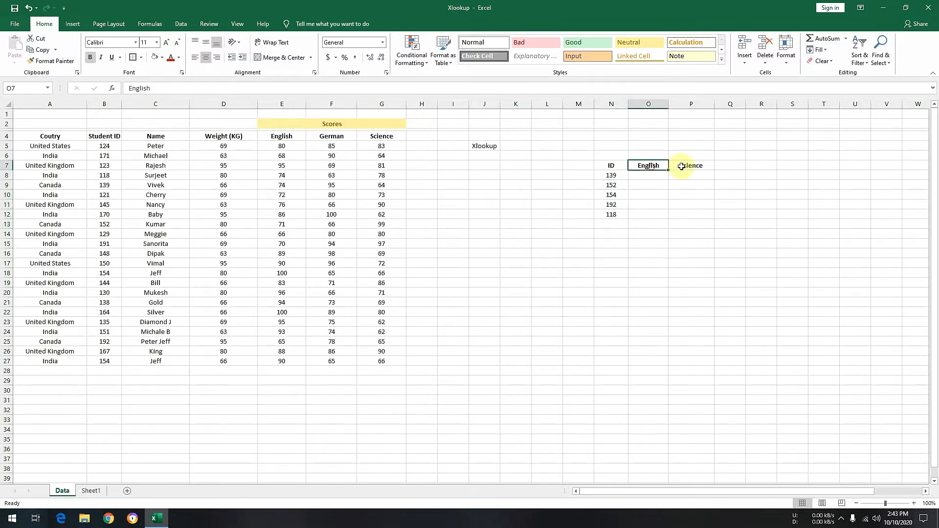
{"action": "left_click", "coordinate": [695, 166]}
- Enter =XLOOKUP(N8,B5:B27,E5:E27) in cell O8 to return the English score for the first listed ID
{"action": "left_click", "coordinate": [646, 174]}
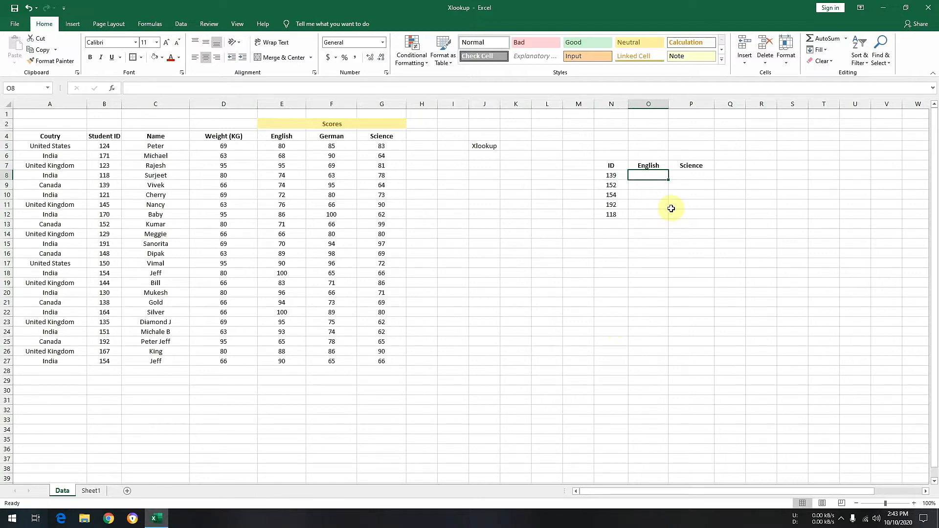
{"action": "type", "text": "="}
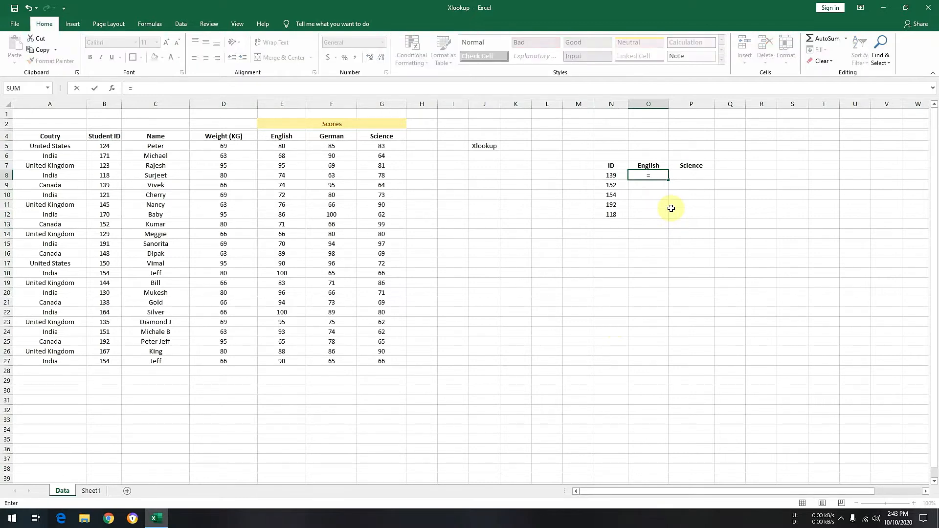
{"action": "type", "text": "xloo"}
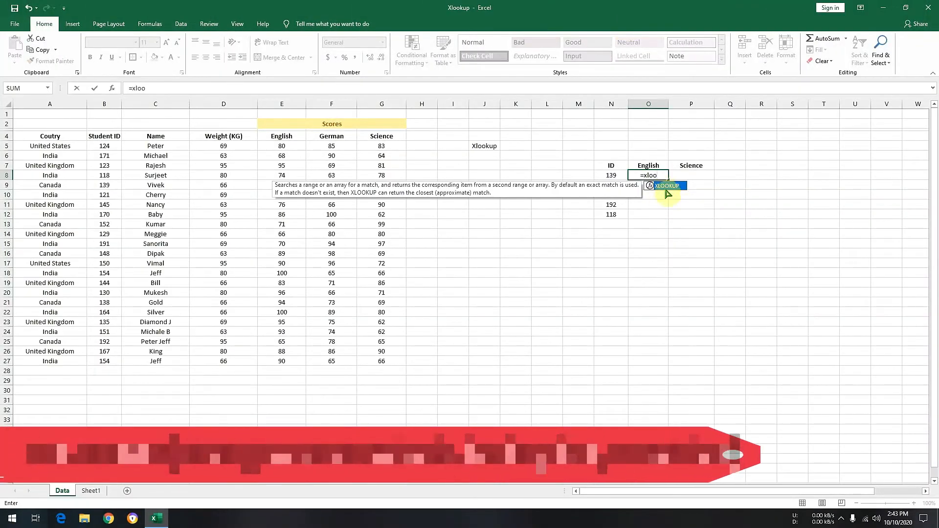
{"action": "double_click", "coordinate": [665, 186]}
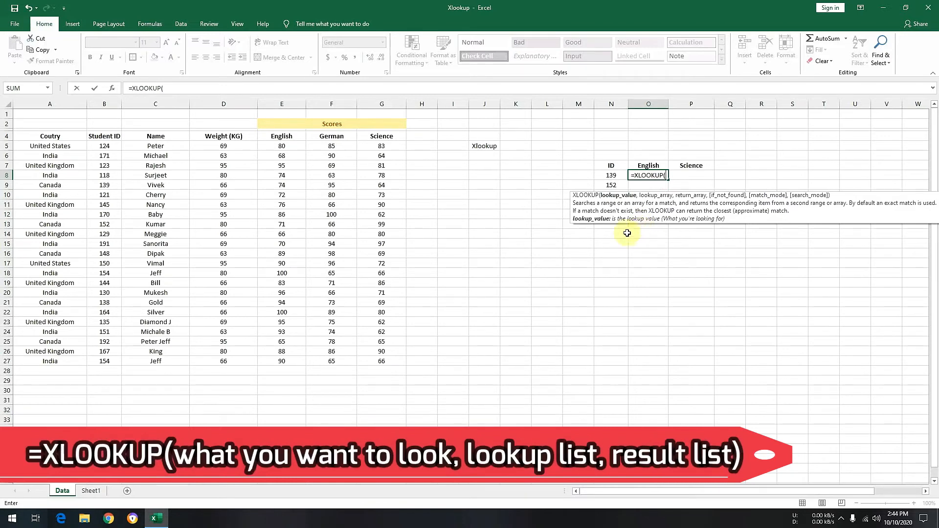
{"action": "left_click", "coordinate": [614, 176]}
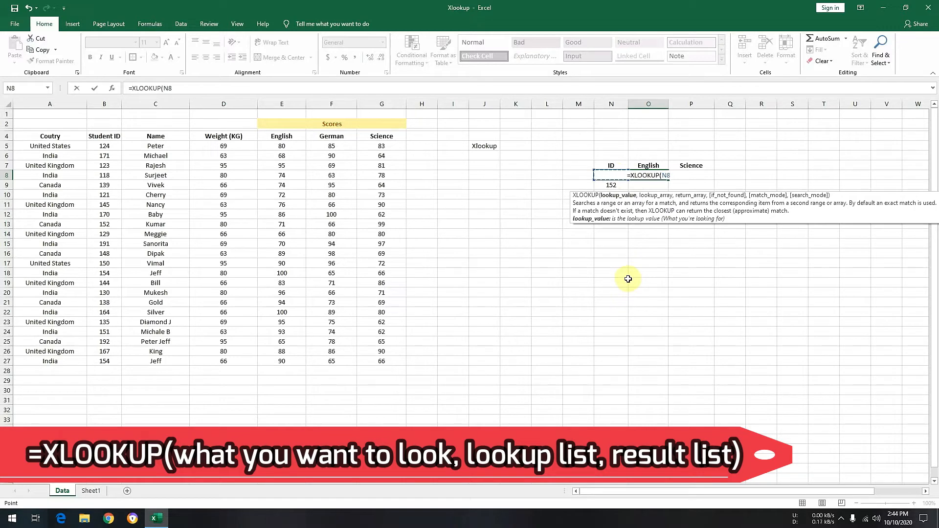
{"action": "type", "text": ","}
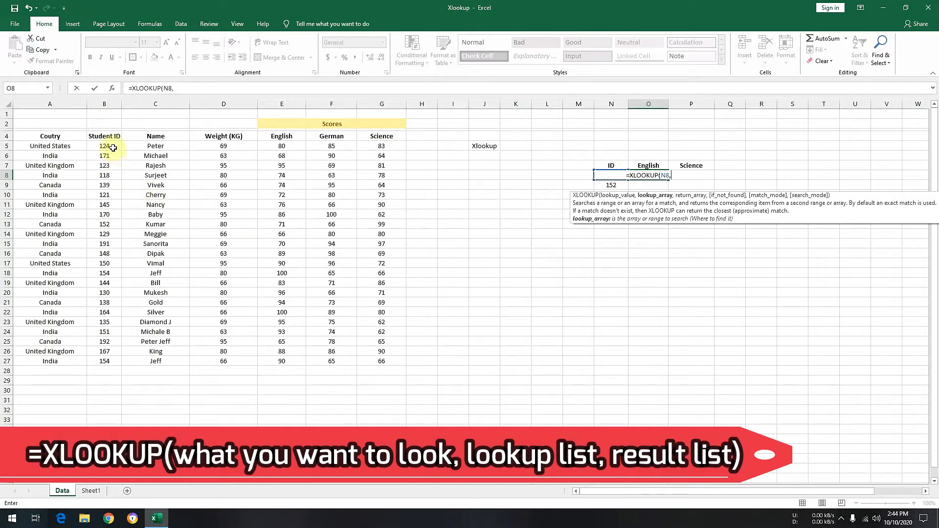
{"action": "left_click_drag", "start_coordinate": [109, 146], "coordinate": [112, 359]}
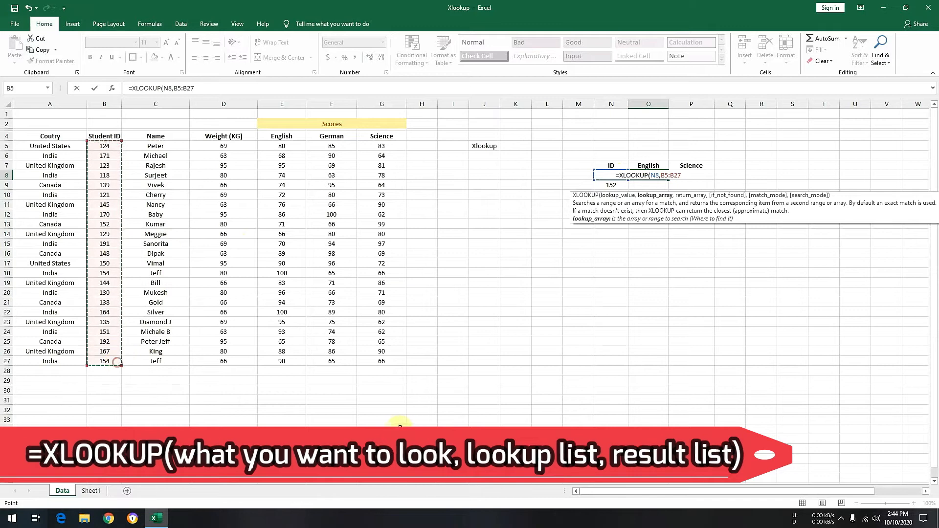
{"action": "type", "text": ","}
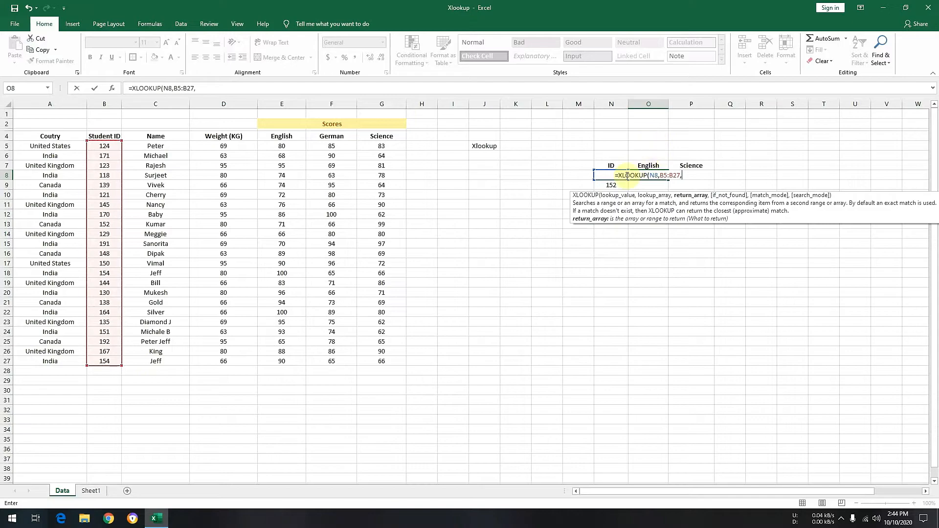
{"action": "left_click_drag", "start_coordinate": [293, 147], "coordinate": [292, 364]}
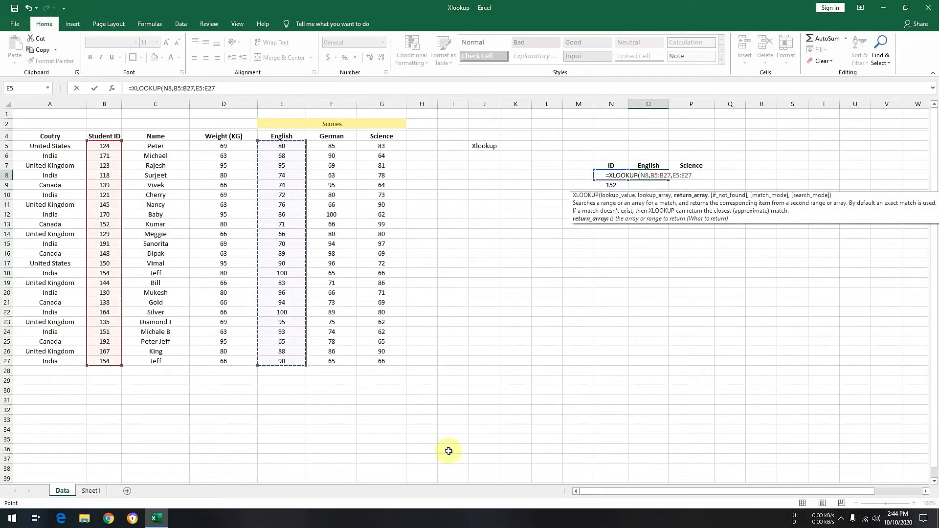
{"action": "key", "text": "Return"}
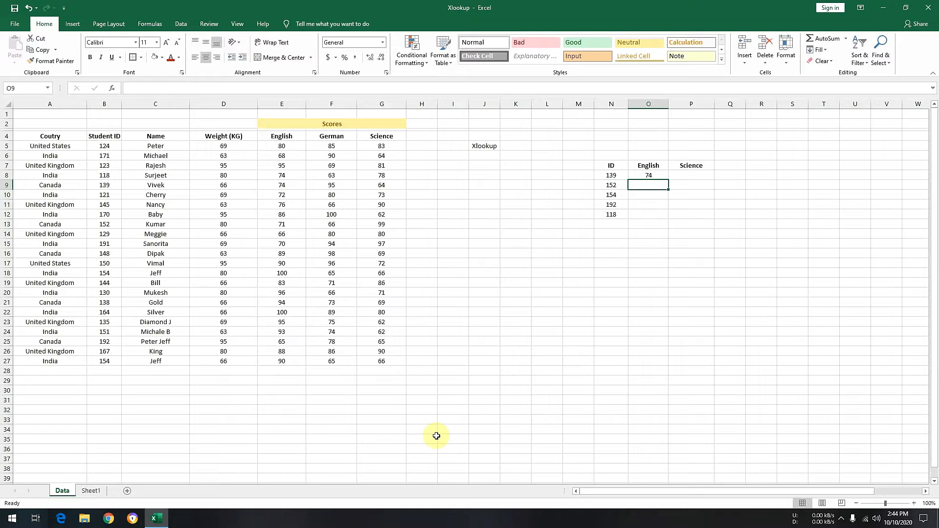
- Check the English result in O8 by comparing the ID in N8 with the matching student's row in the source table
{"action": "left_click", "coordinate": [606, 174]}
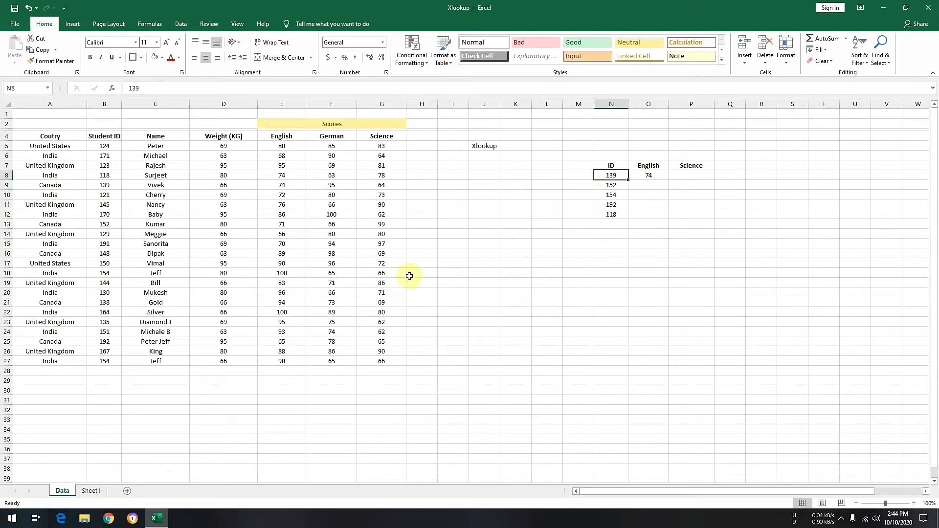
{"action": "left_click", "coordinate": [115, 181]}
{"action": "left_click", "coordinate": [289, 184]}
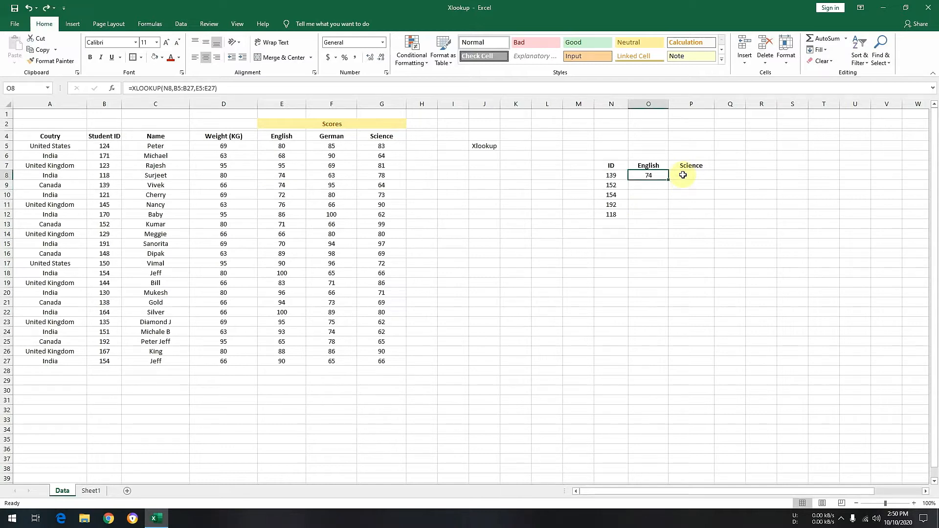
- Enter =XLOOKUP(N8,B5:B27,G5:G27) in cell P8 to return the Science score for the same ID
{"action": "left_click", "coordinate": [683, 175]}
{"action": "type", "text": "="}
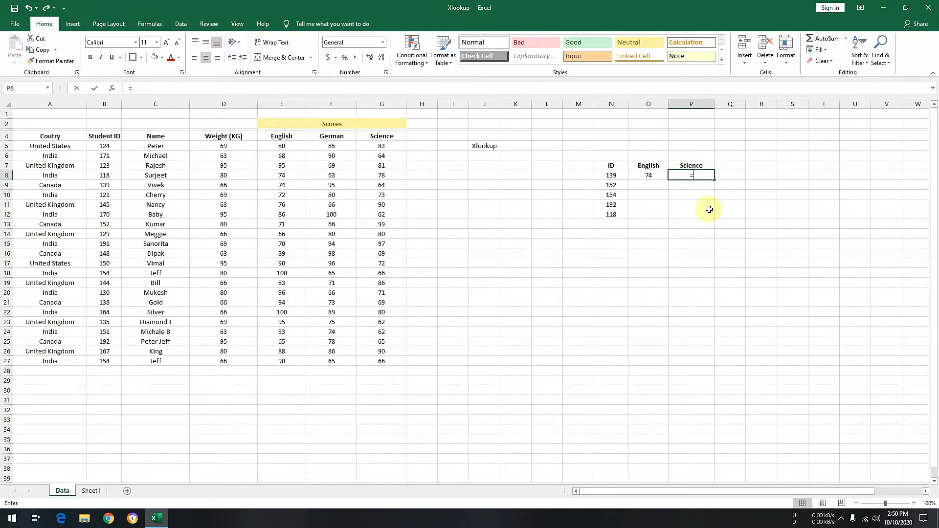
{"action": "type", "text": "xloo"}
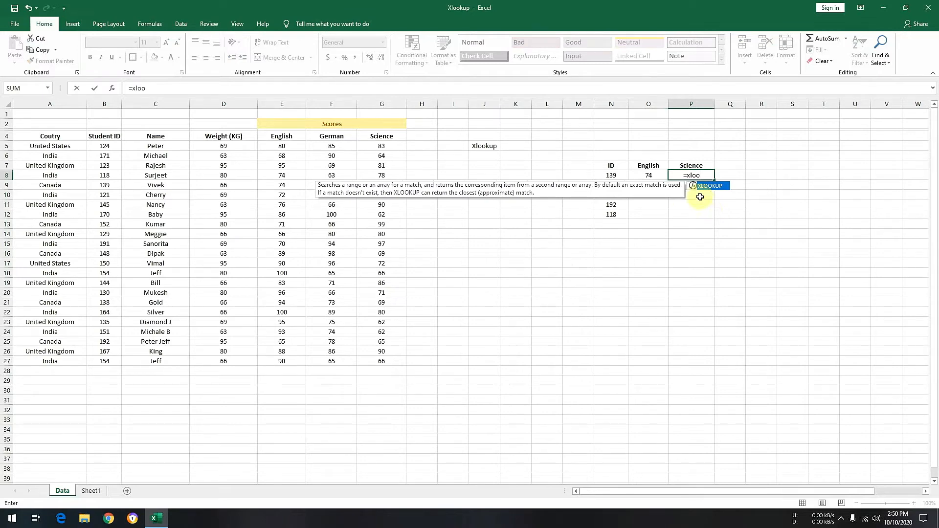
{"action": "double_click", "coordinate": [709, 186]}
{"action": "left_click", "coordinate": [607, 179]}
{"action": "type", "text": ","}
{"action": "left_click_drag", "start_coordinate": [97, 147], "coordinate": [117, 367]}
{"action": "type", "text": ","}
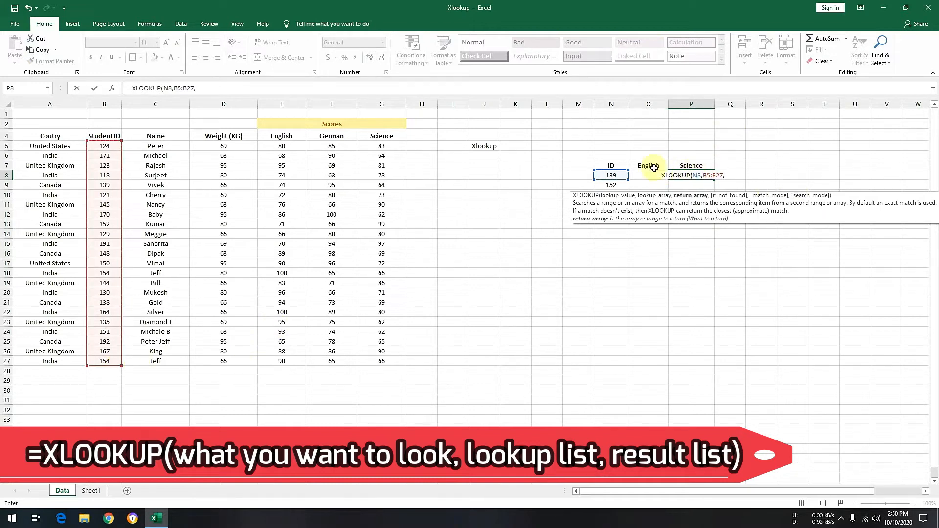
{"action": "left_click_drag", "start_coordinate": [391, 148], "coordinate": [389, 362]}
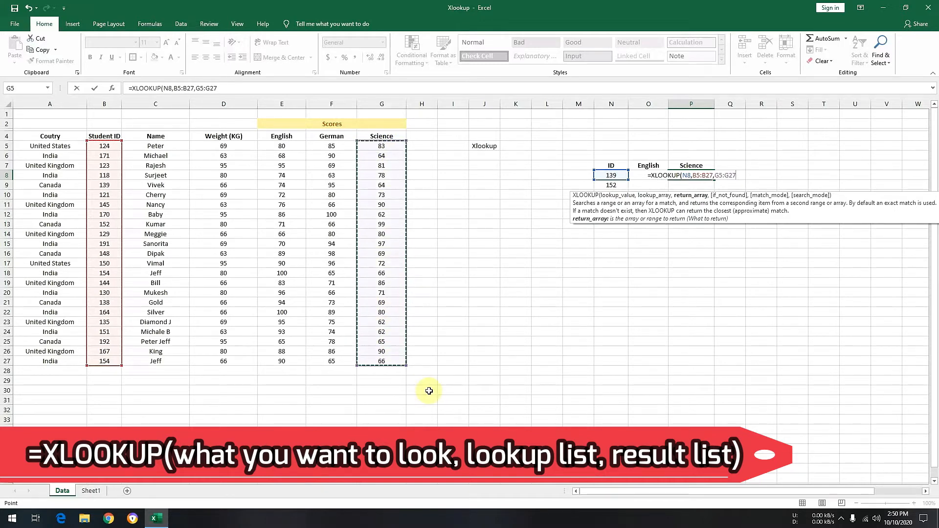
{"action": "key", "text": "Return"}
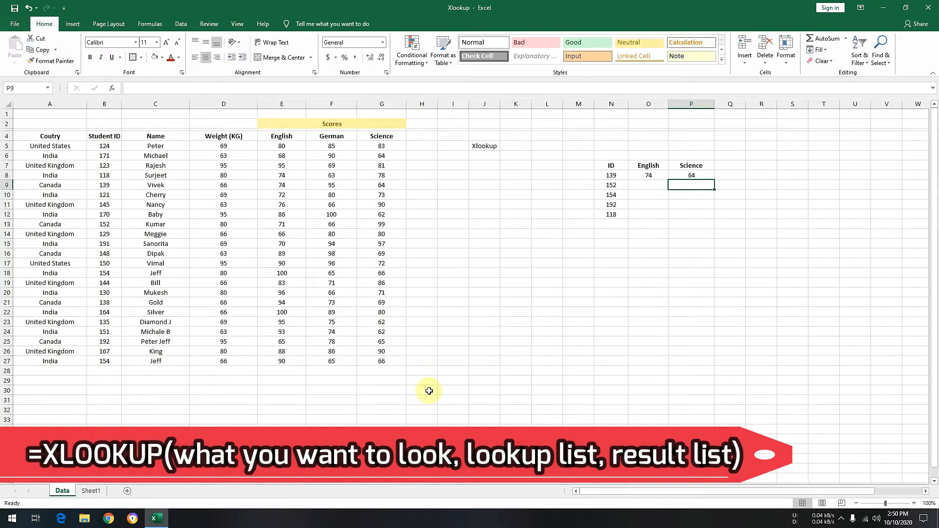
- Check both lookup results against the English and Science scores in the source row matching the ID in N8
{"action": "left_click", "coordinate": [623, 177]}
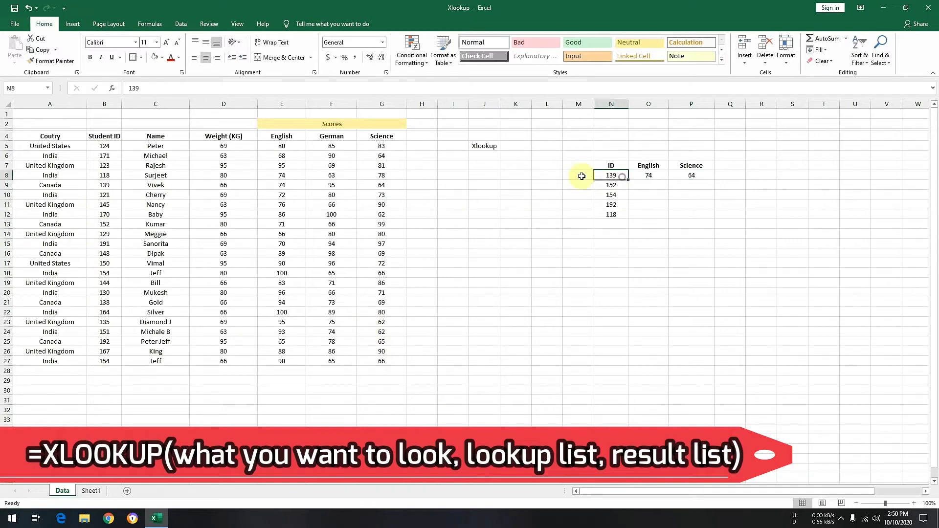
{"action": "left_click", "coordinate": [105, 186]}
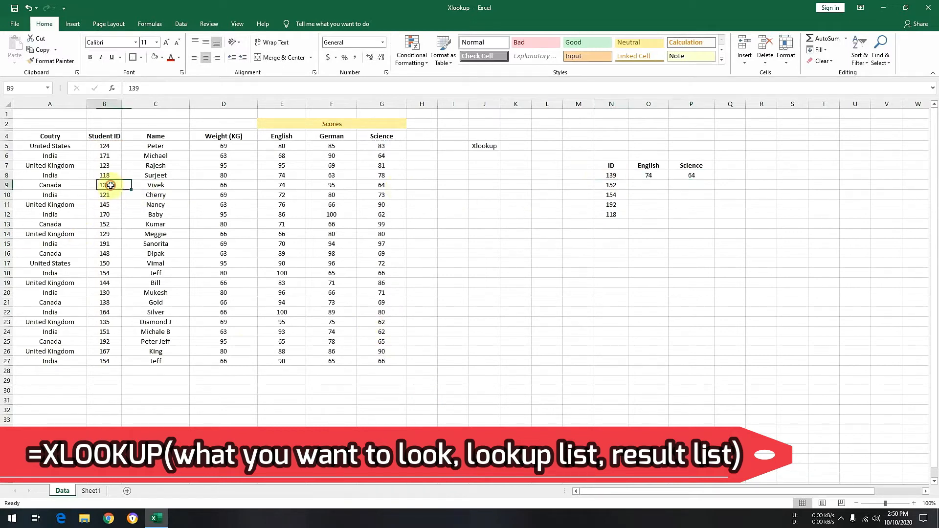
{"action": "left_click", "coordinate": [290, 185]}
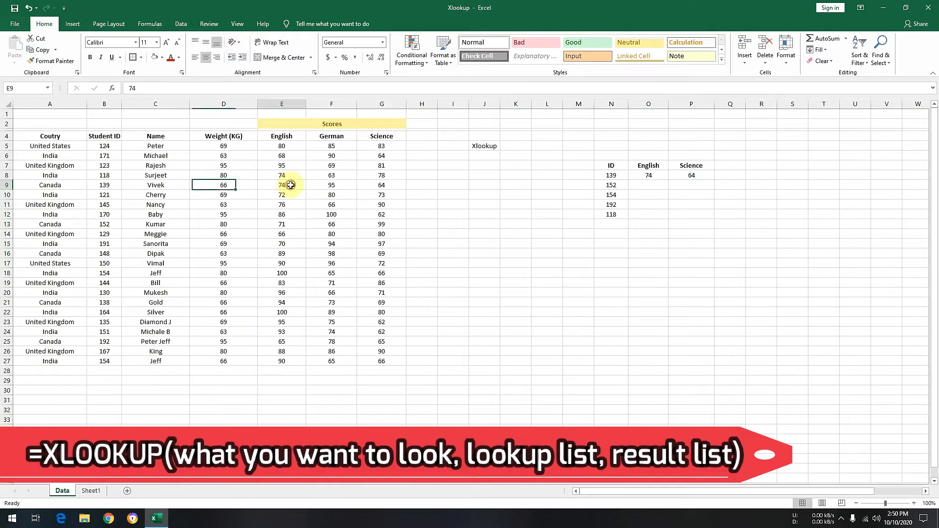
{"action": "left_click", "coordinate": [386, 184]}
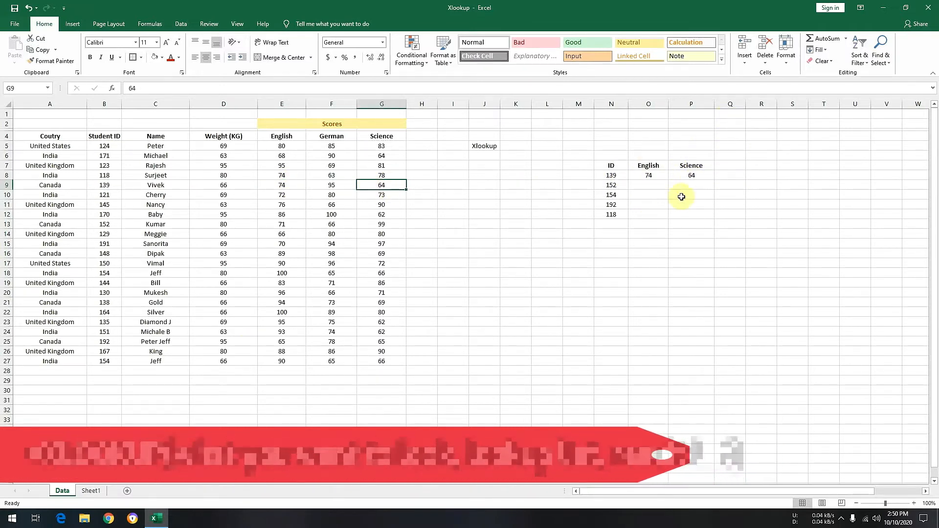
- Inspect the lookup and return ranges used by the English XLOOKUP formula in cell O8
{"action": "left_click", "coordinate": [650, 166]}
{"action": "left_click", "coordinate": [651, 175]}
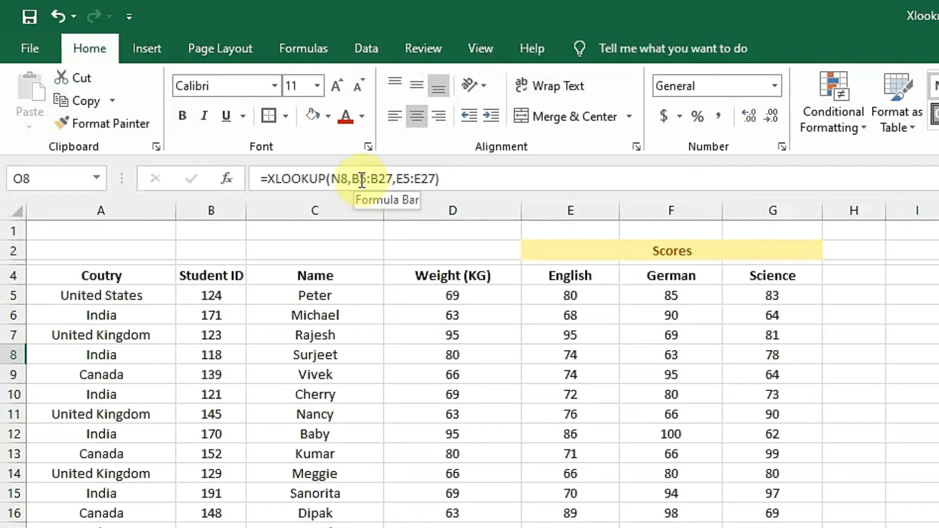
- Make the lookup and return ranges in O8's XLOOKUP formula absolute, as $B$5:$B$27 and $E$5:$E$27
{"action": "left_click", "coordinate": [364, 179]}
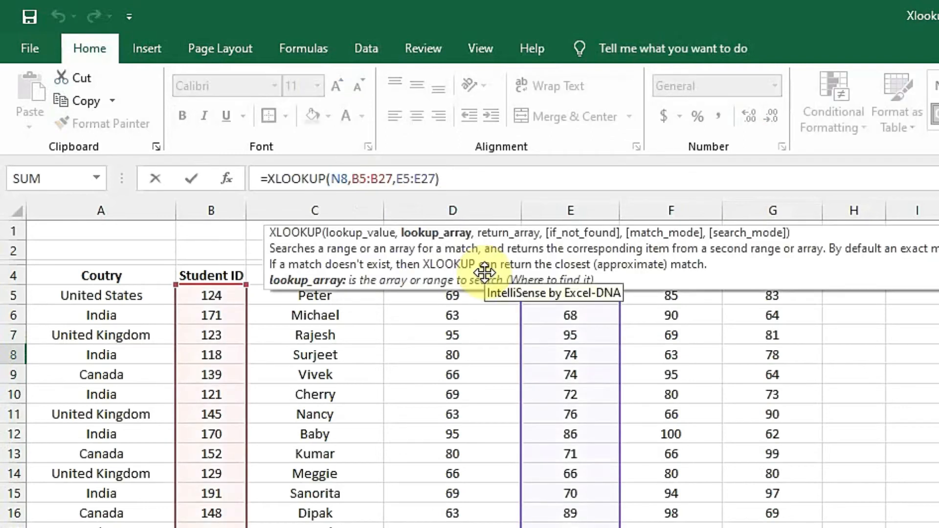
{"action": "key", "text": "F4"}
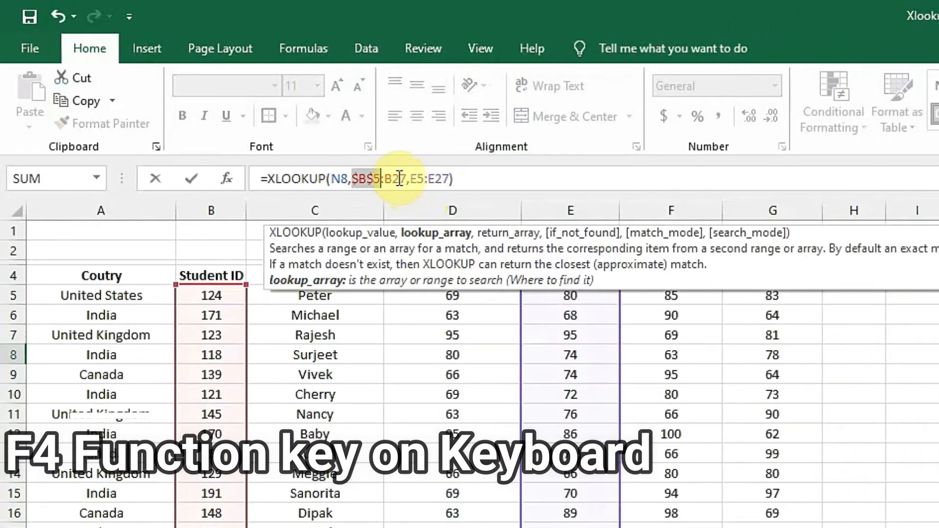
{"action": "left_click", "coordinate": [400, 179]}
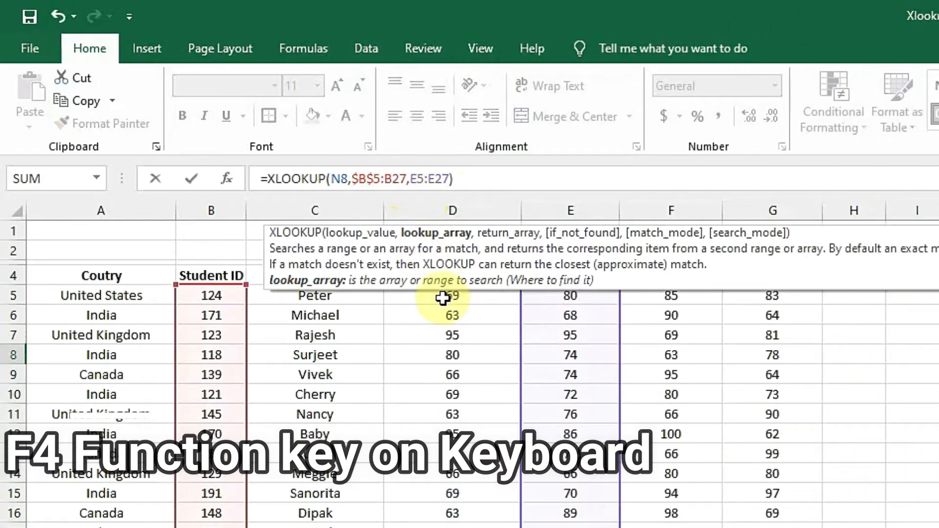
{"action": "key", "text": "F4"}
{"action": "left_click", "coordinate": [432, 180]}
{"action": "key", "text": "F4"}
{"action": "left_click", "coordinate": [466, 179]}
{"action": "key", "text": "F4"}
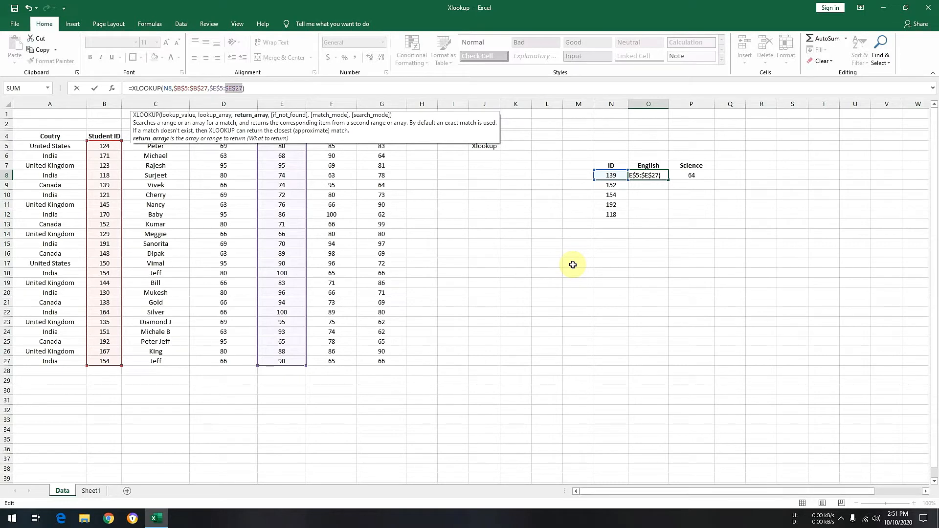
{"action": "key", "text": "Return"}
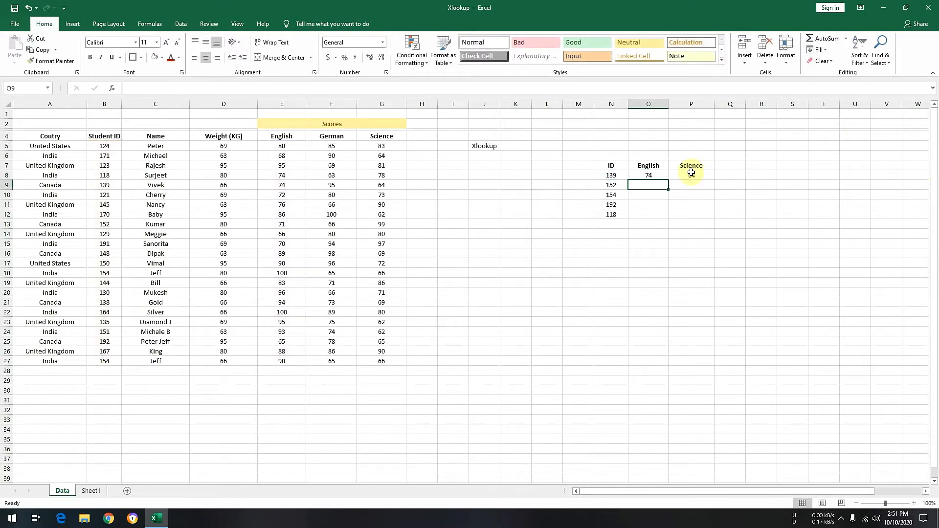
- Make the ranges in P8's XLOOKUP formula absolute, as $B$5:$B$27 and $G$5:$G$27
{"action": "left_click", "coordinate": [690, 176]}
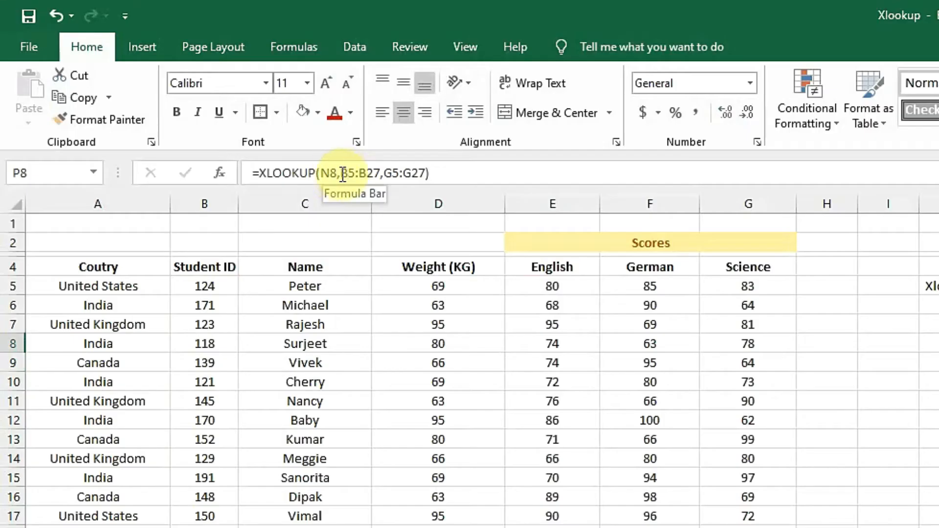
{"action": "left_click", "coordinate": [339, 174]}
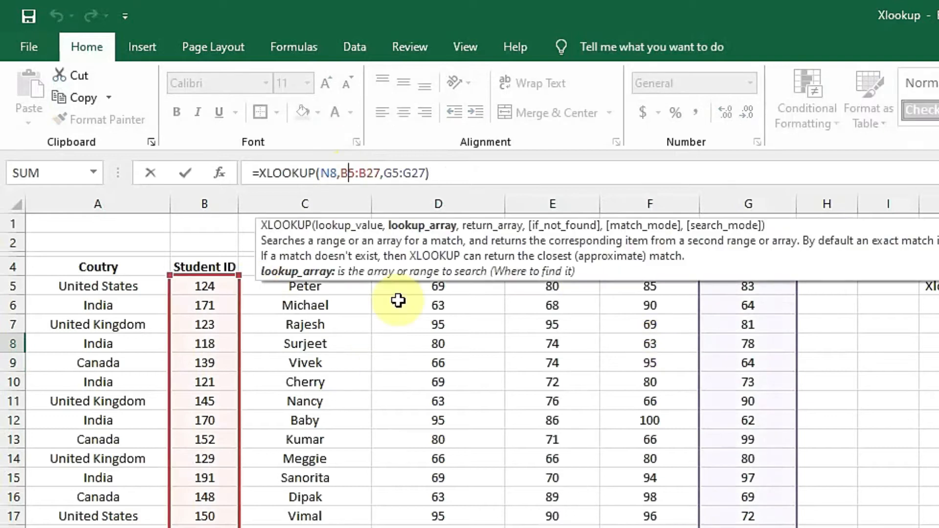
{"action": "key", "text": "F4"}
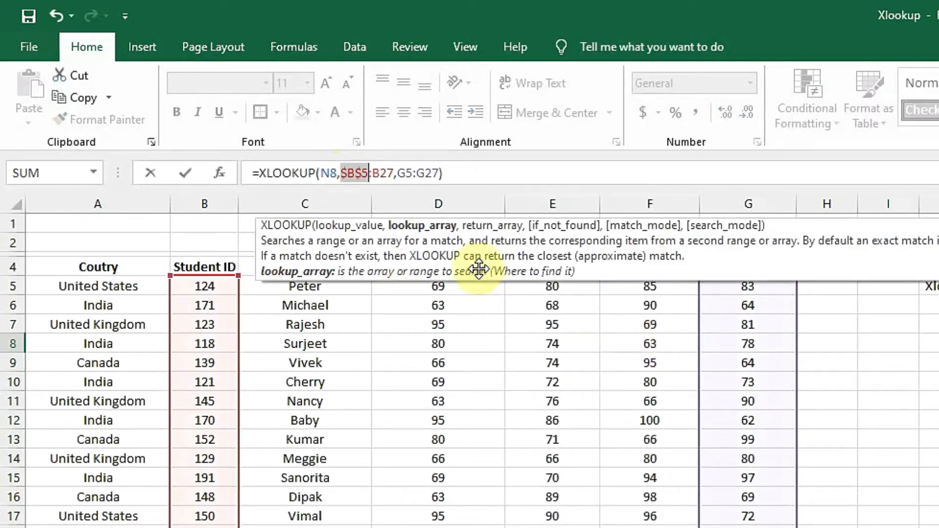
{"action": "left_click", "coordinate": [380, 170]}
{"action": "key", "text": "F4"}
{"action": "left_click", "coordinate": [425, 173]}
{"action": "key", "text": "F4"}
{"action": "left_click", "coordinate": [467, 173]}
{"action": "key", "text": "F4"}
{"action": "key", "text": "Return"}
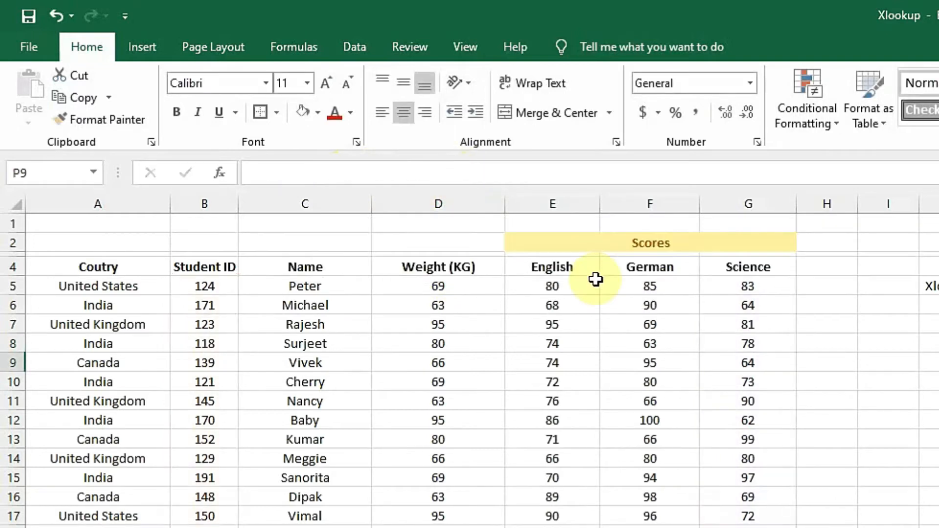
- Fill the English and Science XLOOKUP formulas from O8:P8 down through row 12
{"action": "left_click_drag", "start_coordinate": [392, 142], "coordinate": [392, 375]}
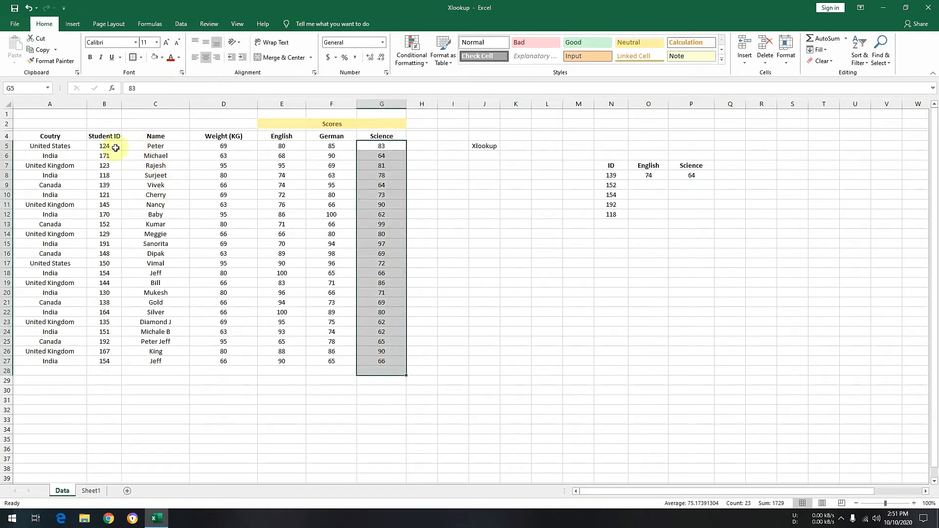
{"action": "left_click", "coordinate": [649, 184]}
{"action": "key", "text": "Down"}
{"action": "key", "text": "Down"}
{"action": "key", "text": "Down"}
{"action": "key", "text": "shift+Right"}
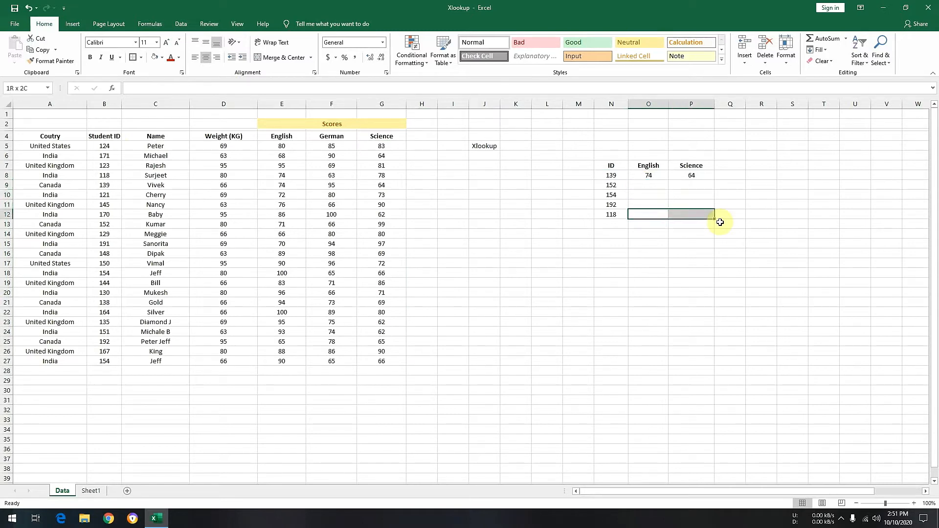
{"action": "key", "text": "shift+Up"}
{"action": "key", "text": "shift+Up"}
{"action": "key", "text": "shift+Up"}
{"action": "key", "text": "shift+Up"}
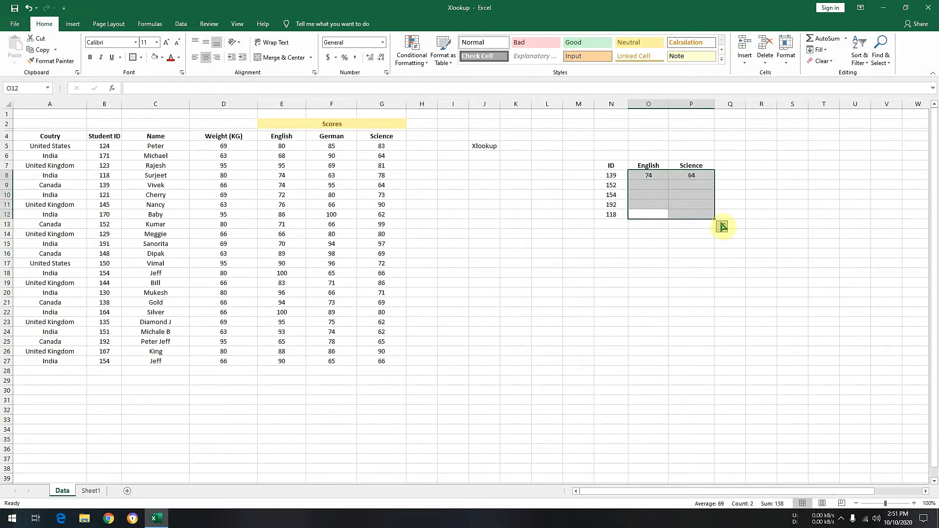
{"action": "key", "text": "ctrl+d"}
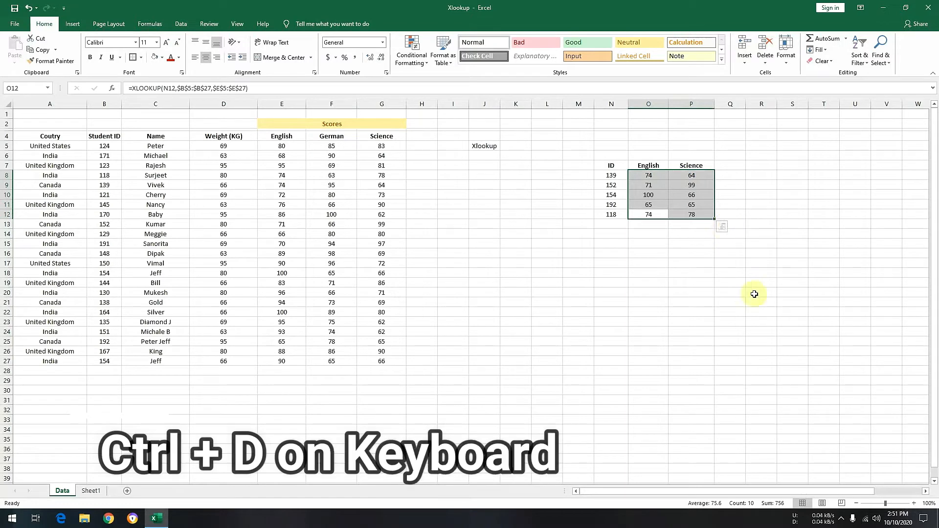
- Review the filled English and Science results in O8:P12 and the copied formula in O10
{"action": "left_click", "coordinate": [680, 344]}
{"action": "left_click_drag", "start_coordinate": [650, 175], "coordinate": [691, 207]}
{"action": "left_click", "coordinate": [683, 264]}
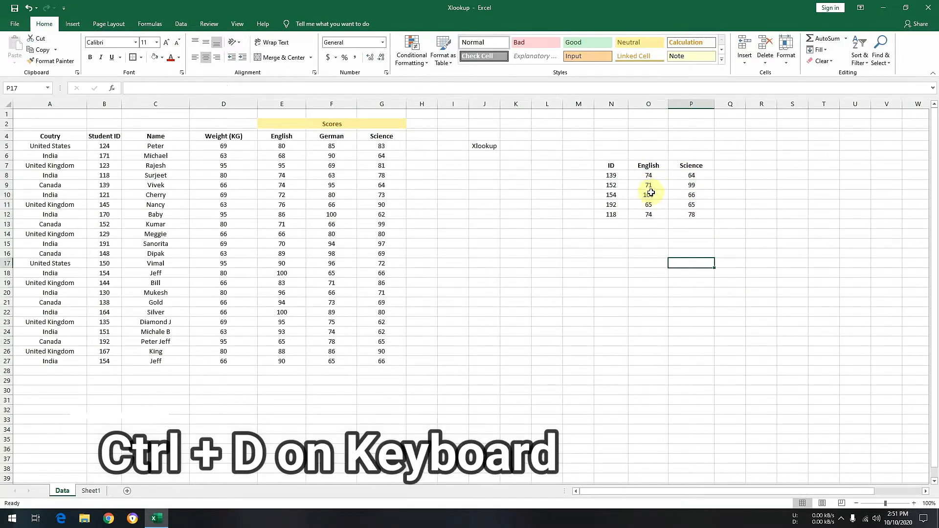
{"action": "left_click", "coordinate": [651, 194]}
{"action": "left_click", "coordinate": [659, 164]}
{"action": "left_click", "coordinate": [692, 162]}
{"action": "left_click", "coordinate": [655, 196]}
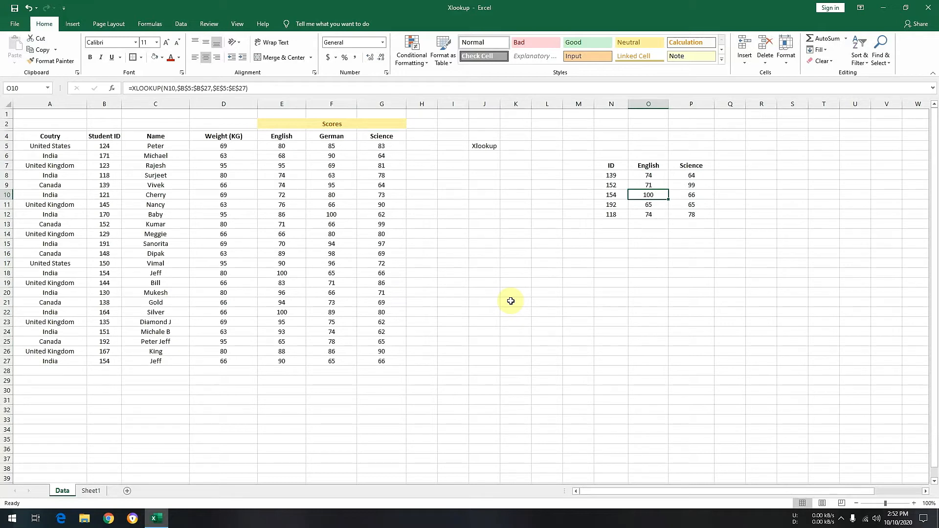
{"action": "left_click", "coordinate": [651, 243]}
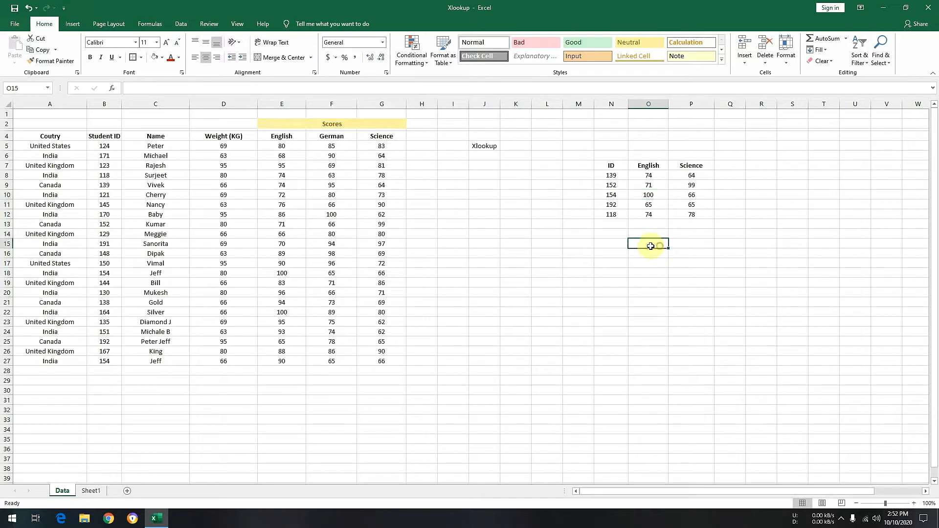
- Copy the ID from N8 into N17 and enter the label Vlookup beside it in M17
{"action": "left_click", "coordinate": [611, 175]}
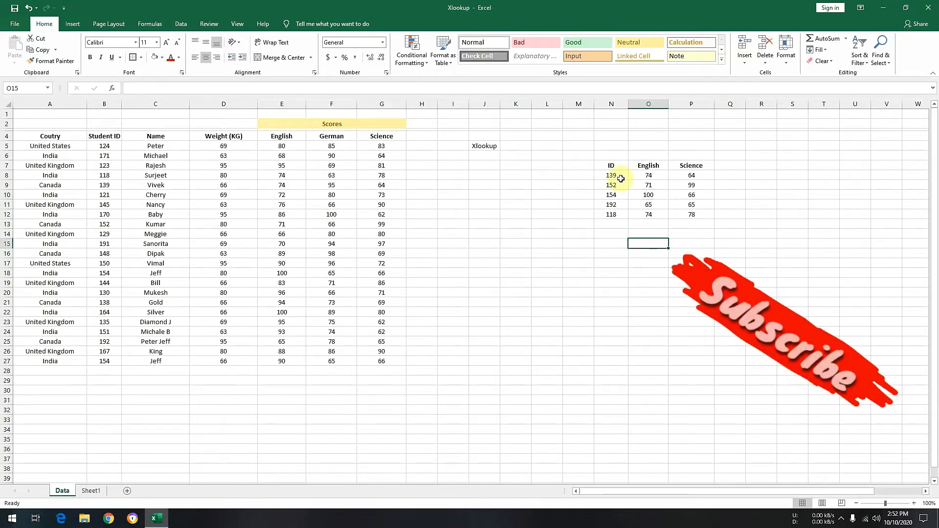
{"action": "key", "text": "ctrl+c"}
{"action": "left_click", "coordinate": [614, 263]}
{"action": "key", "text": "ctrl+v"}
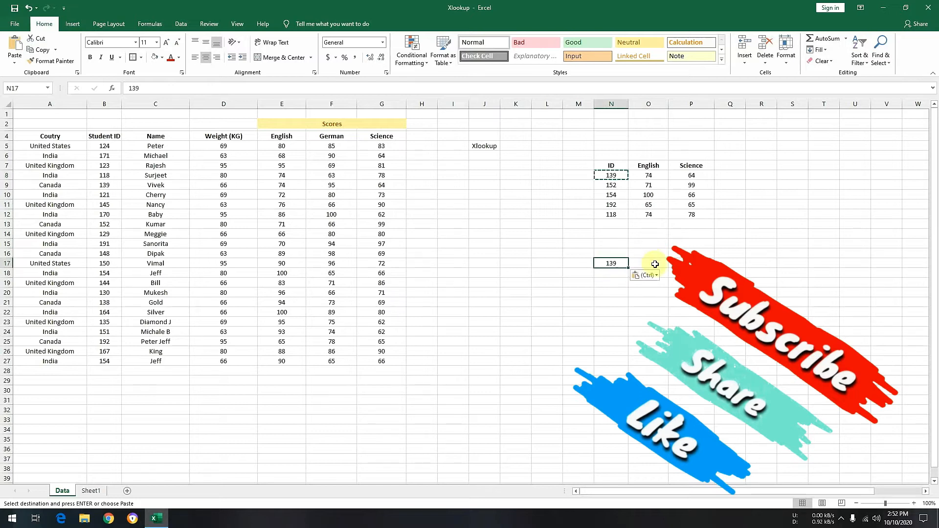
{"action": "left_click", "coordinate": [575, 263]}
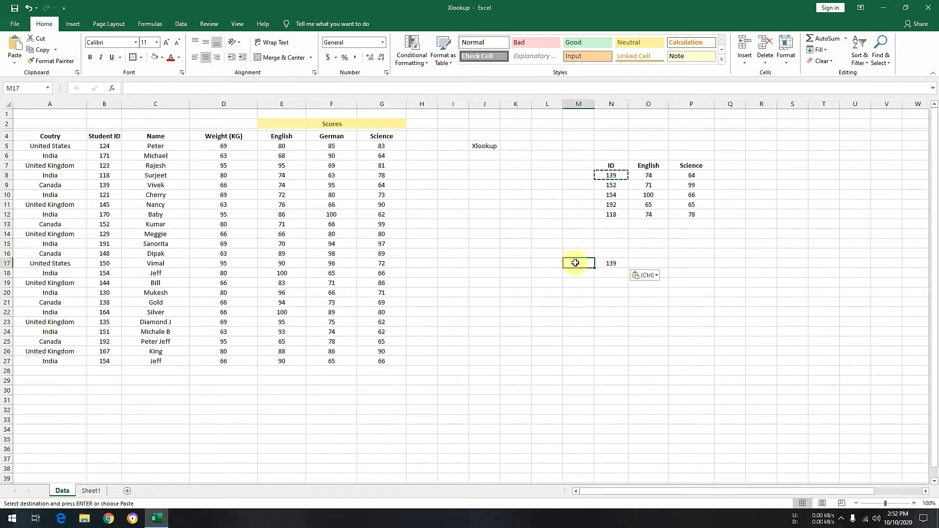
{"action": "type", "text": "Vlook"}
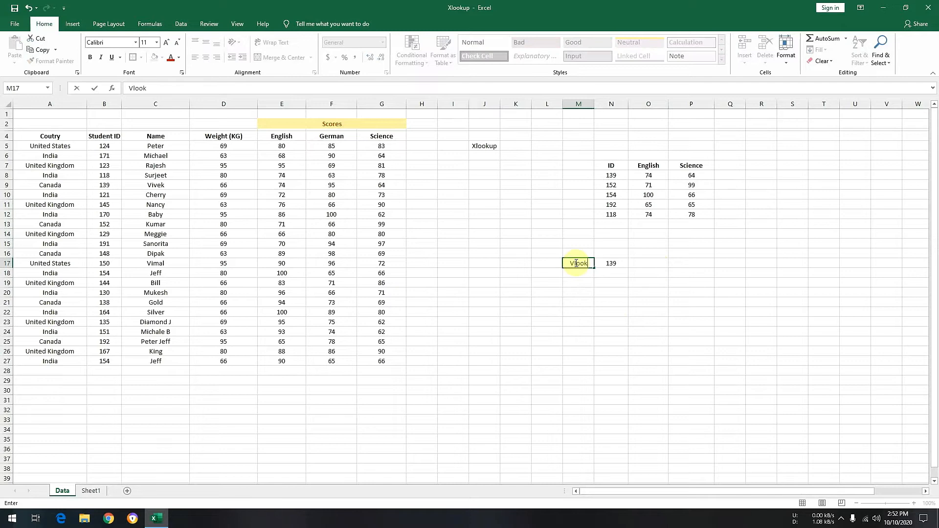
{"action": "type", "text": "up"}
{"action": "key", "text": "Return"}
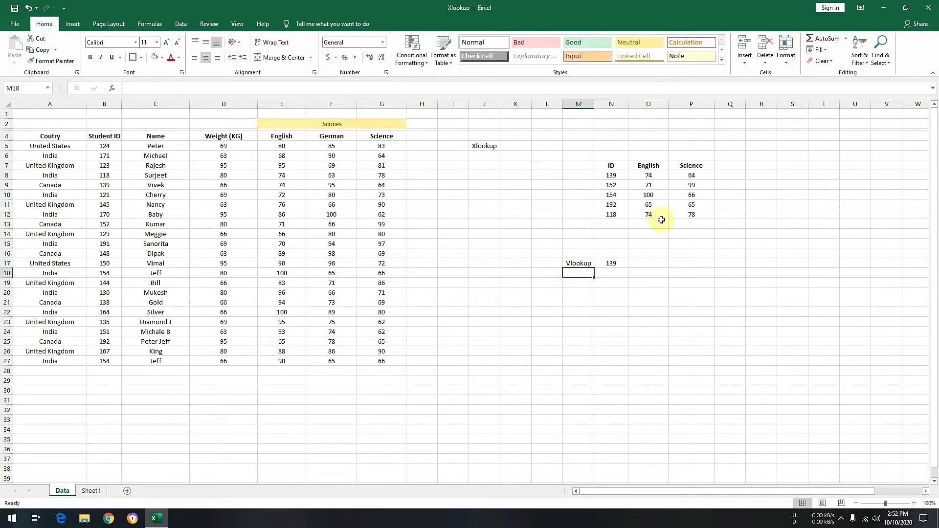
- Enter the label xlookup in M8 beside the first ID of the lookup list
{"action": "left_click", "coordinate": [574, 174]}
{"action": "type", "text": "x"}
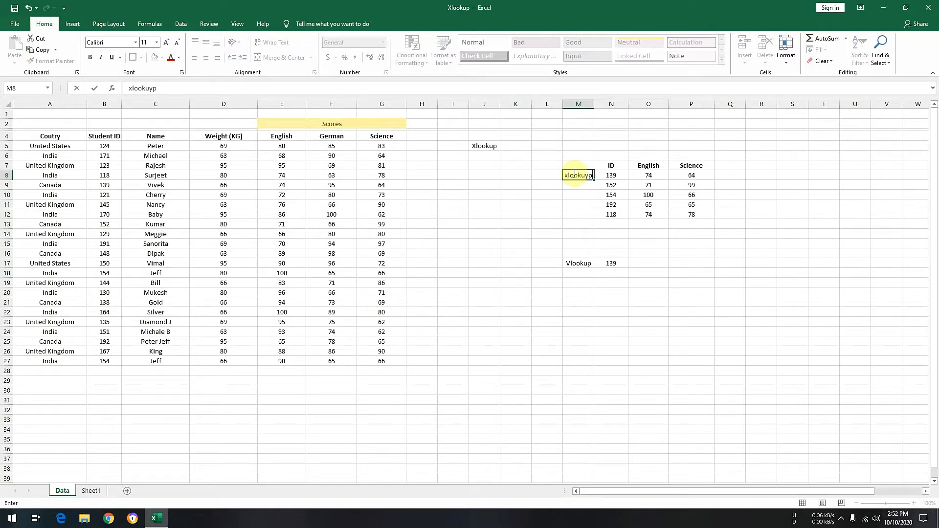
{"action": "type", "text": "lookup"}
{"action": "key", "text": "Return"}
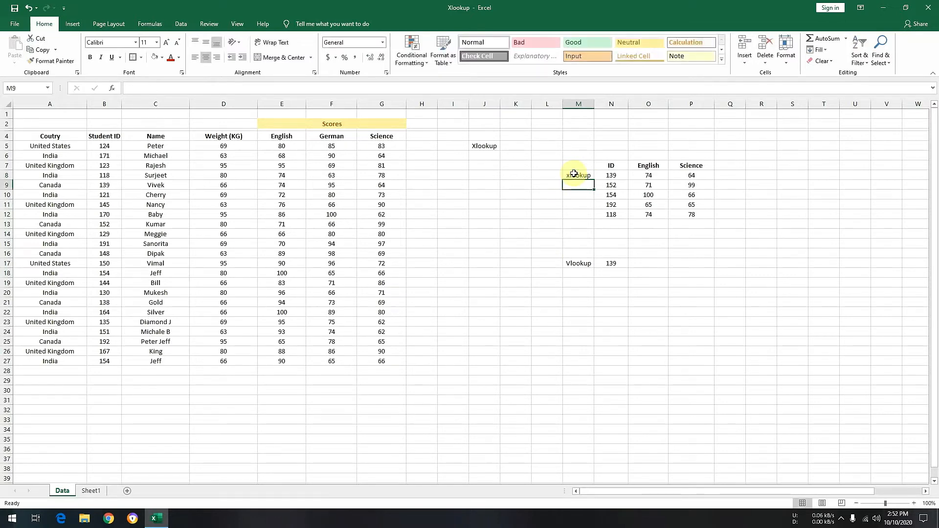
- Enter =VLOOKUP(N17,B:G,4,0) in O17 to return the English score for the copied ID
{"action": "left_click", "coordinate": [643, 265]}
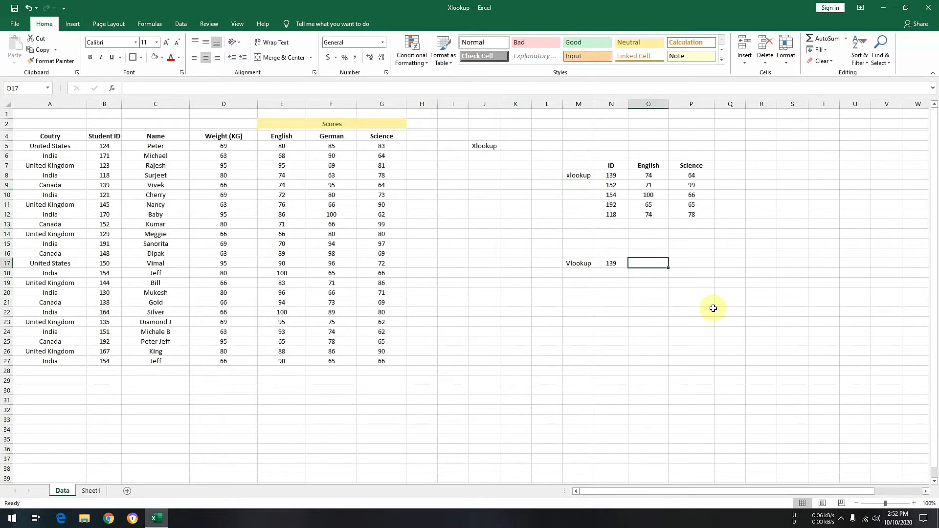
{"action": "type", "text": "=vloo"}
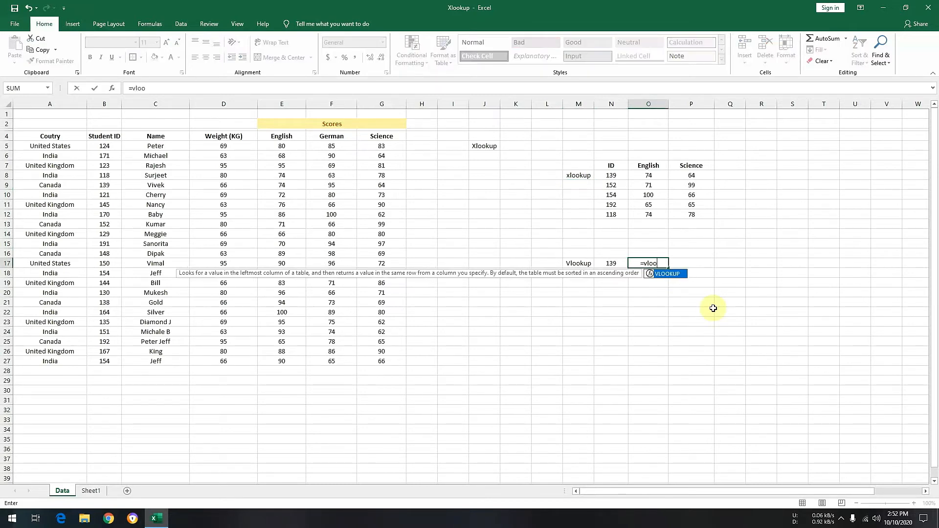
{"action": "key", "text": "Tab"}
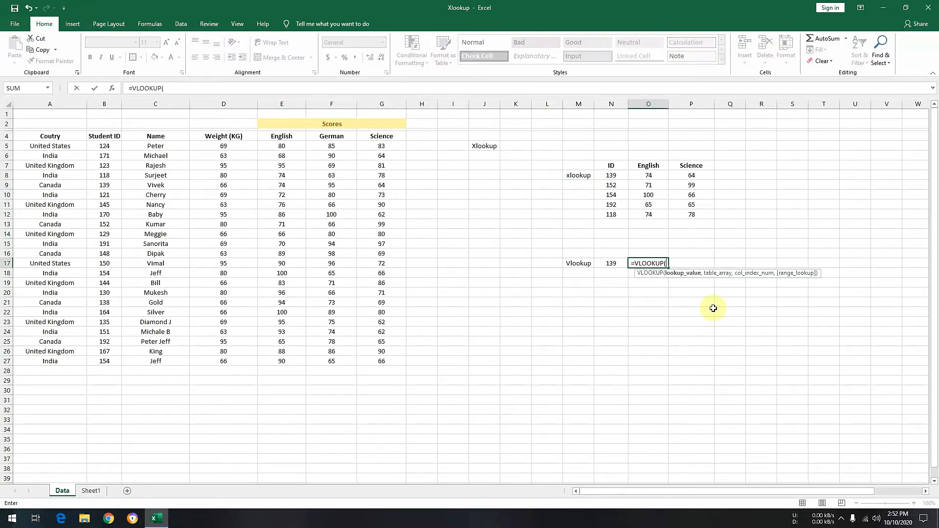
{"action": "key", "text": "Left"}
{"action": "type", "text": ","}
{"action": "left_click_drag", "start_coordinate": [112, 101], "coordinate": [287, 102]}
{"action": "type", "text": ",4,00"}
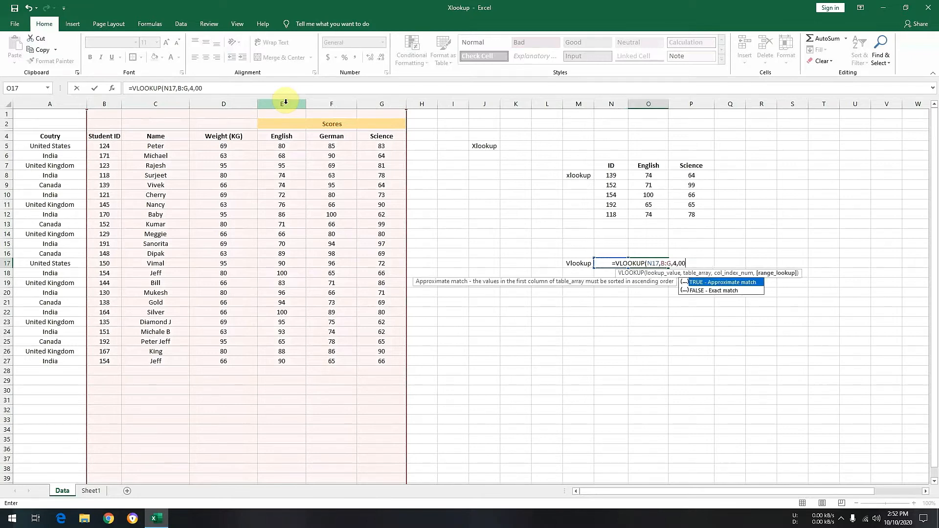
{"action": "key", "text": "Return"}
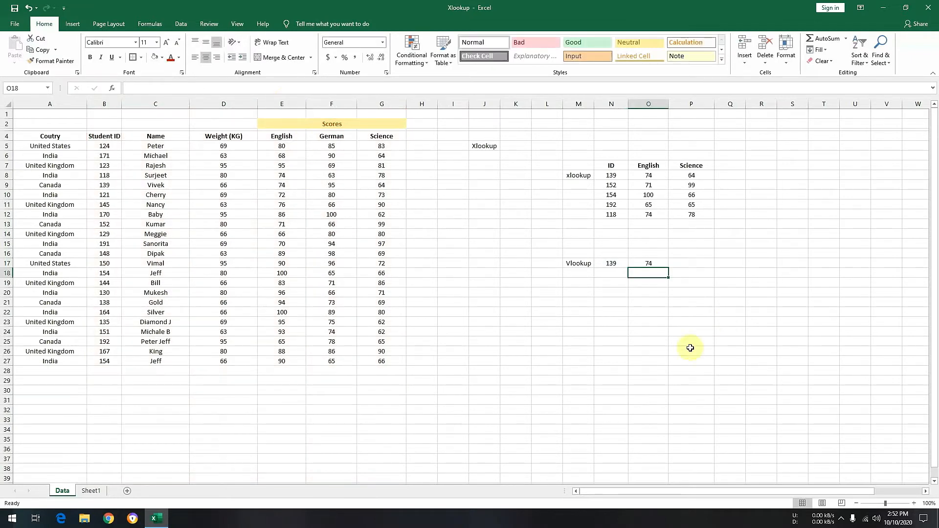
- Compare the XLOOKUP formula and result in O8 with the VLOOKUP formula and result in O17
{"action": "left_click", "coordinate": [654, 175]}
{"action": "left_click", "coordinate": [665, 265]}
{"action": "left_click", "coordinate": [650, 175]}
{"action": "left_click", "coordinate": [654, 264]}
{"action": "left_click", "coordinate": [654, 173]}
{"action": "left_click", "coordinate": [654, 264]}
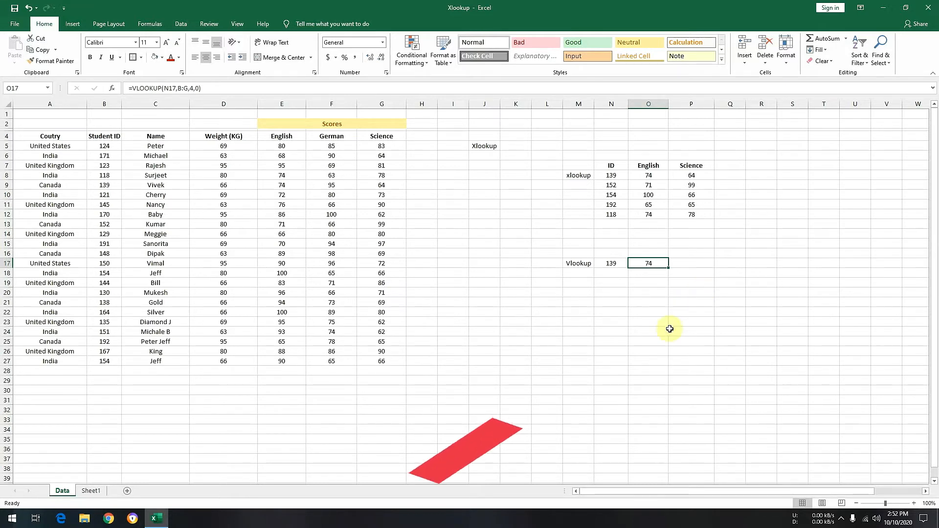
- Insert a blank column D between the Name and Weight (KG) columns
{"action": "left_click", "coordinate": [225, 104]}
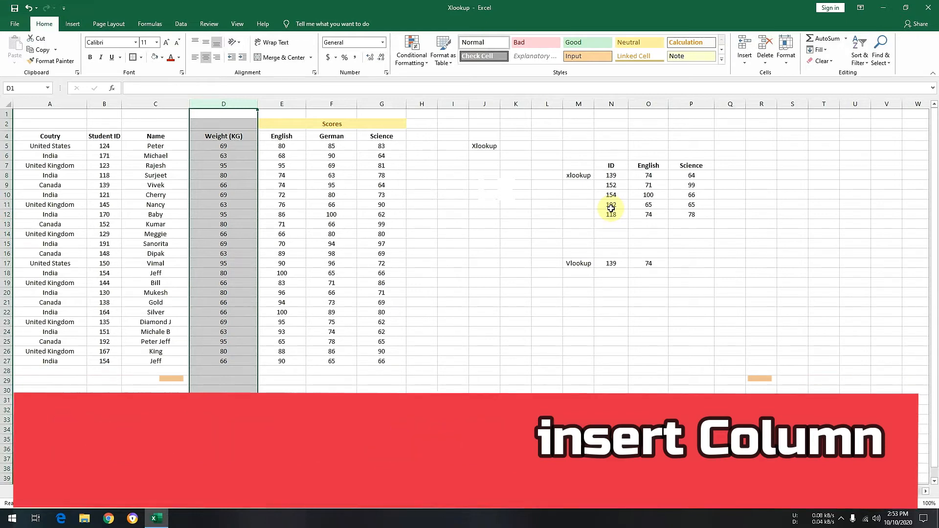
{"action": "key", "text": "ctrl+shift+plus"}
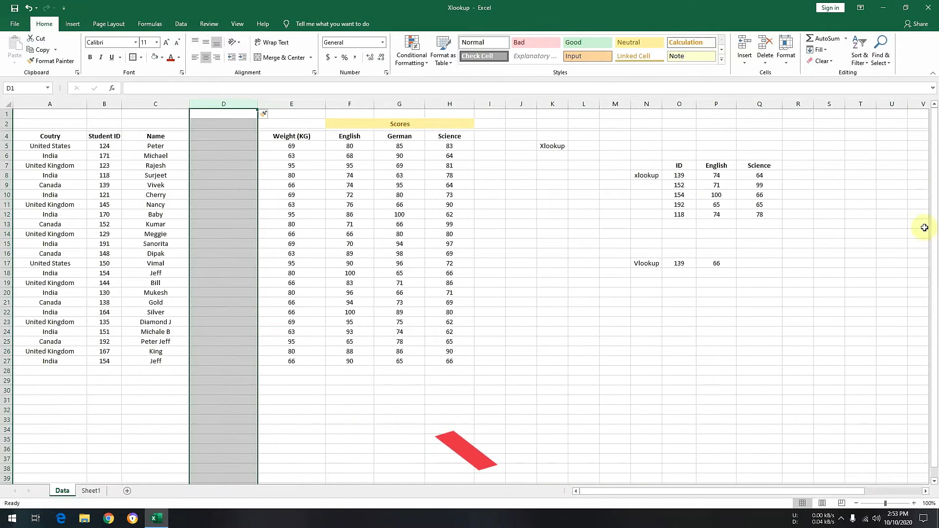
{"action": "left_click", "coordinate": [710, 331]}
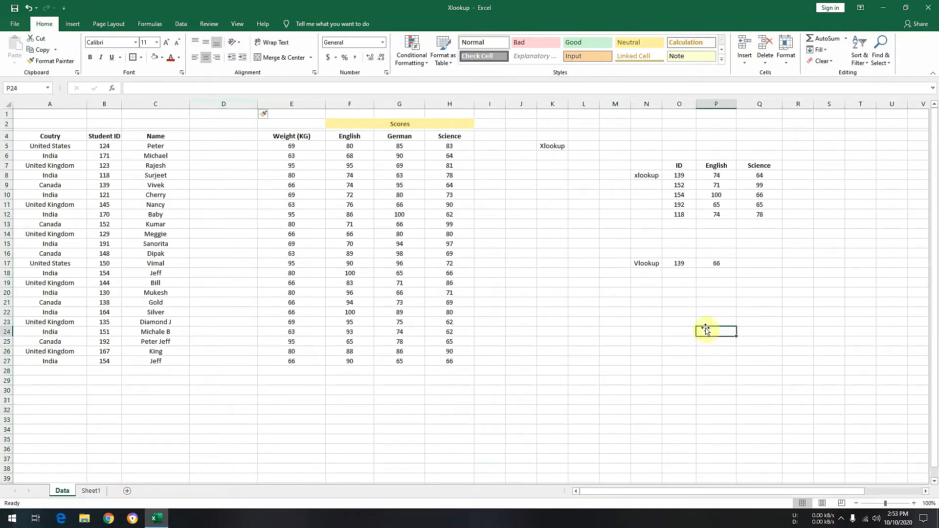
- Fill B9:H9, the source row matching the ID in O8, with yellow
{"action": "left_click", "coordinate": [684, 175]}
{"action": "left_click", "coordinate": [105, 185]}
{"action": "key", "text": "ctrl+shift+Right"}
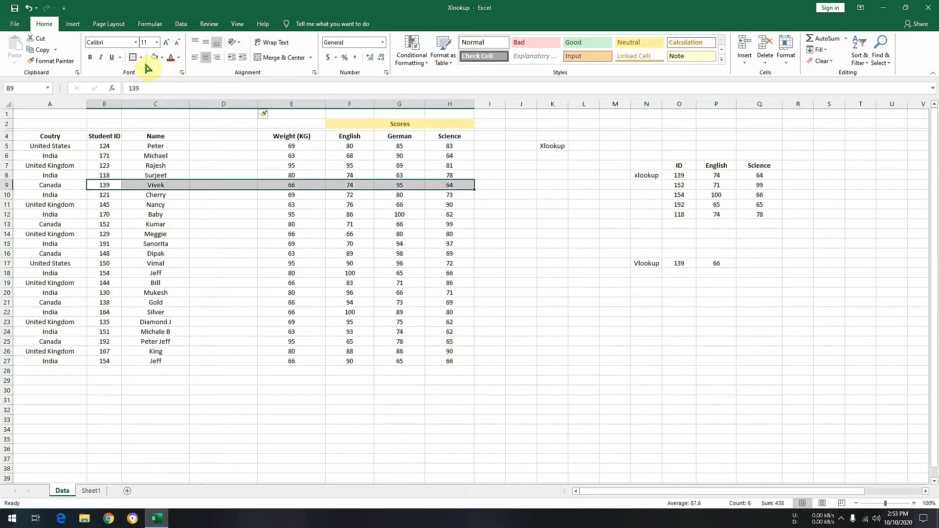
{"action": "left_click", "coordinate": [162, 57]}
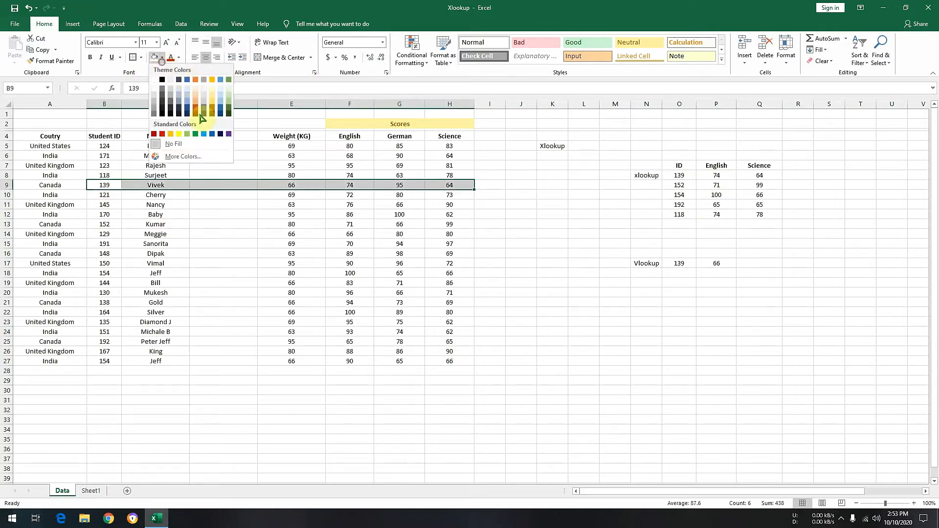
{"action": "left_click", "coordinate": [180, 133]}
{"action": "left_click", "coordinate": [641, 291]}
- Compare the XLOOKUP result in P8 and the VLOOKUP result in P17 with the English score in the highlighted row
{"action": "left_click", "coordinate": [722, 176]}
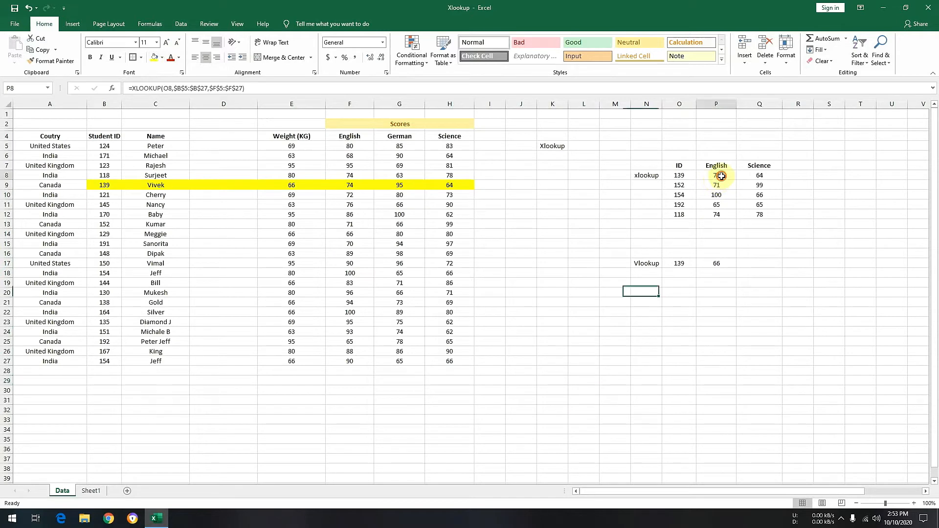
{"action": "left_click", "coordinate": [359, 186]}
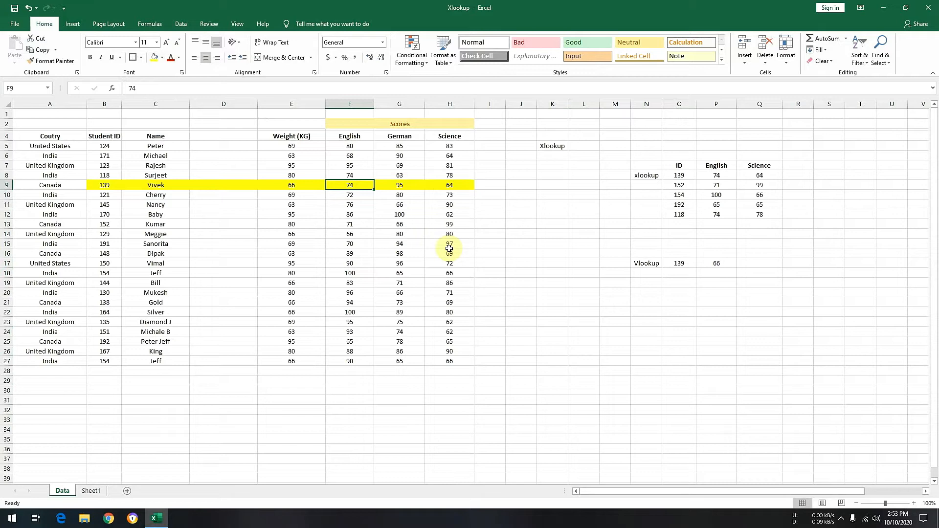
{"action": "left_click", "coordinate": [641, 264]}
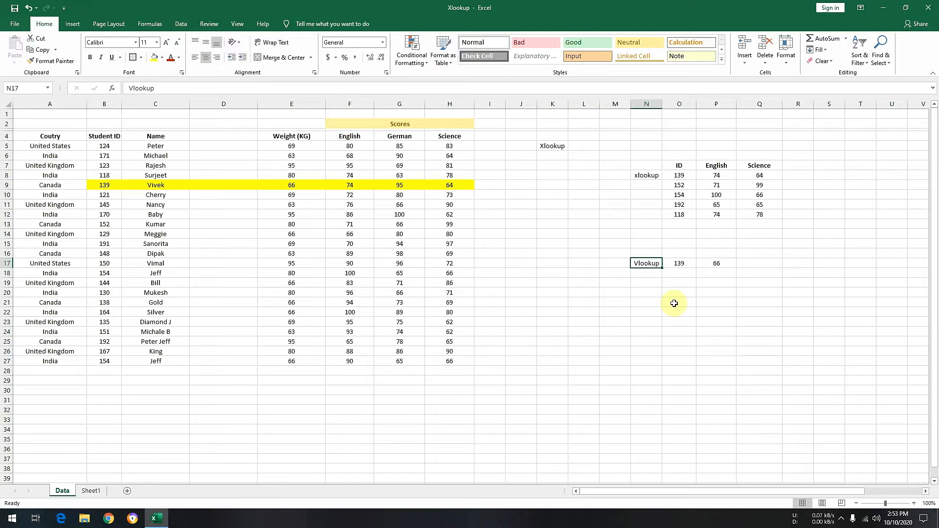
{"action": "left_click", "coordinate": [233, 99]}
{"action": "left_click", "coordinate": [754, 263]}
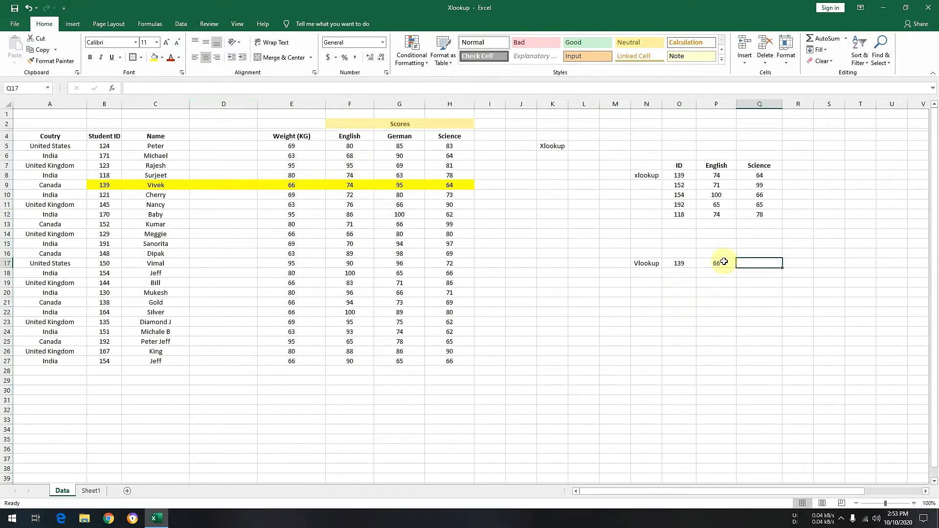
{"action": "left_click", "coordinate": [724, 262]}
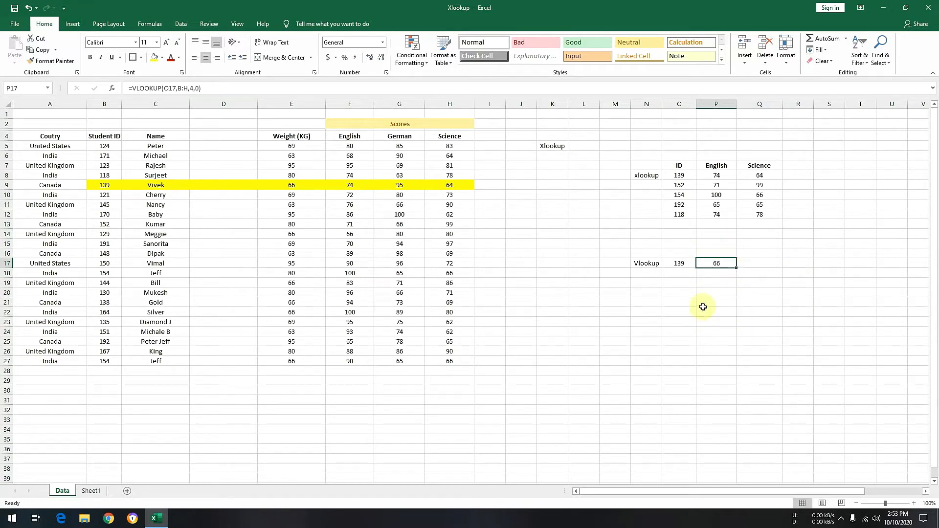
- Delete the blank column D and recheck the VLOOKUP result in O17 against the XLOOKUP result in O8
{"action": "left_click", "coordinate": [224, 103]}
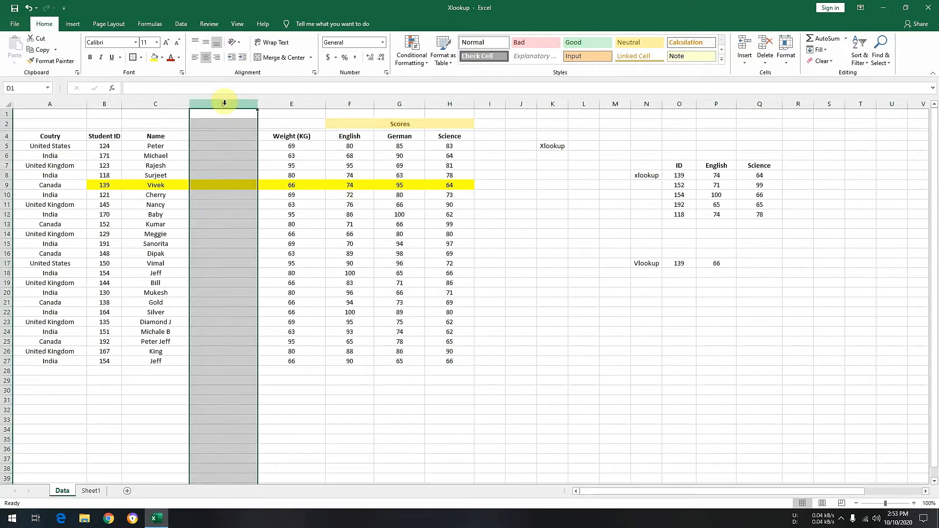
{"action": "key", "text": "ctrl+minus"}
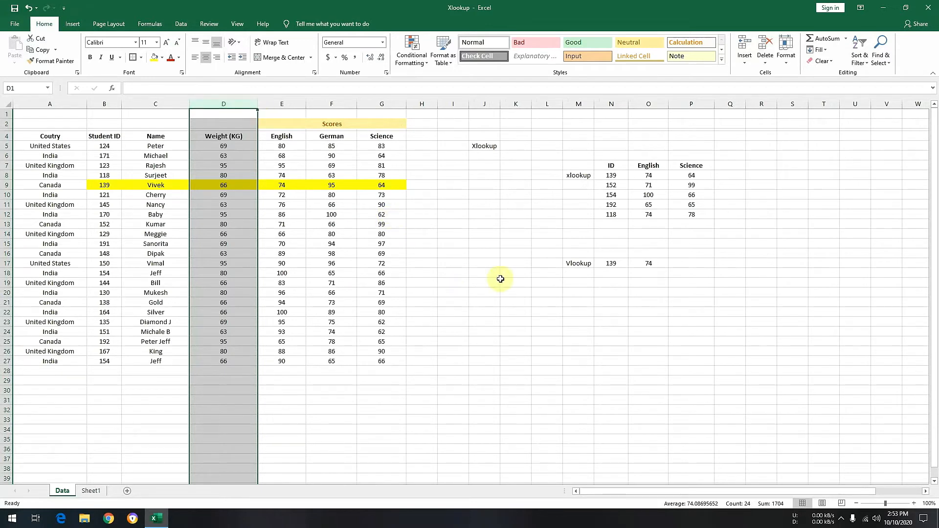
{"action": "left_click", "coordinate": [658, 260]}
{"action": "left_click", "coordinate": [658, 176]}
{"action": "left_click", "coordinate": [665, 262]}
- Examine where the Coutry column and the columns after Name lie relative to the Student ID lookup column
{"action": "left_click", "coordinate": [578, 175]}
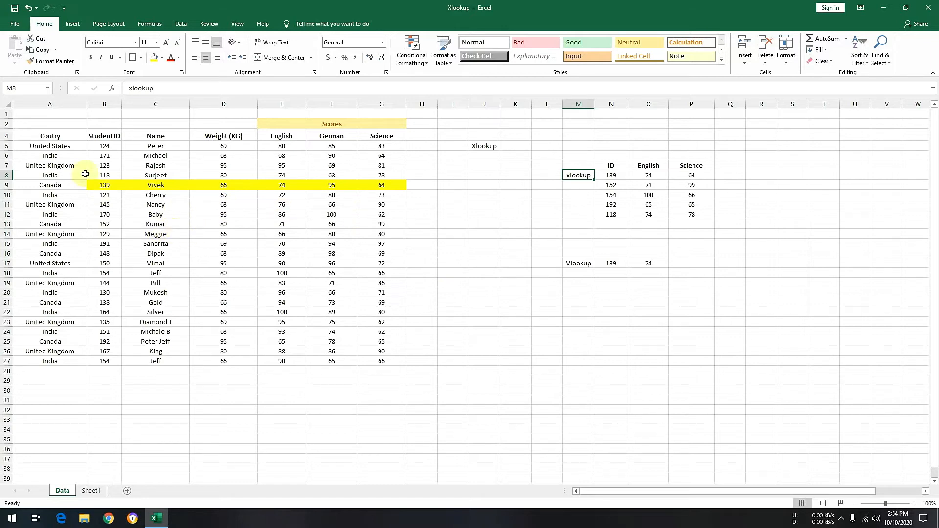
{"action": "left_click", "coordinate": [54, 135]}
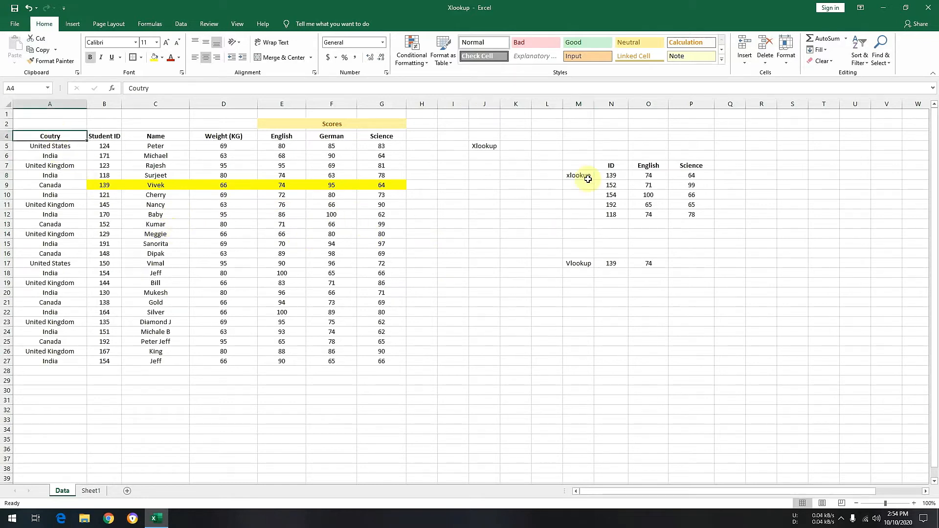
{"action": "left_click_drag", "start_coordinate": [611, 176], "coordinate": [610, 216]}
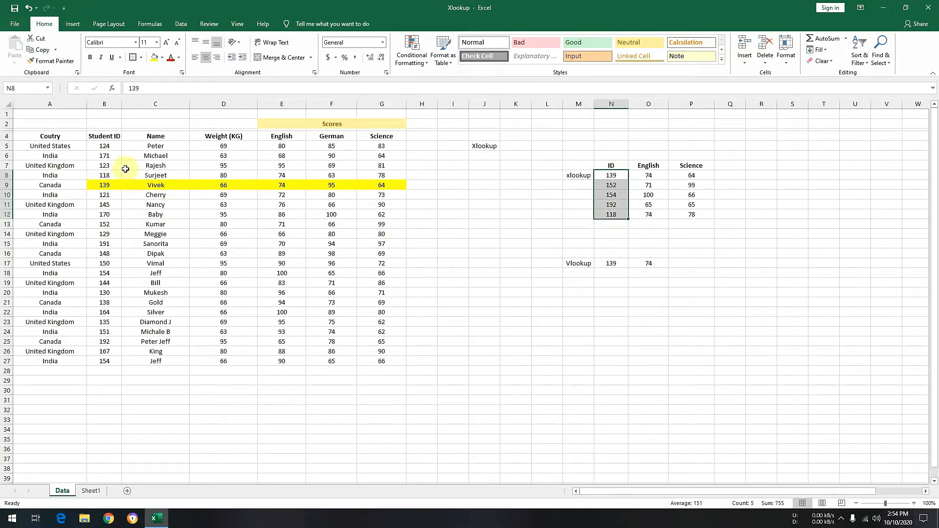
{"action": "left_click_drag", "start_coordinate": [104, 146], "coordinate": [107, 170]}
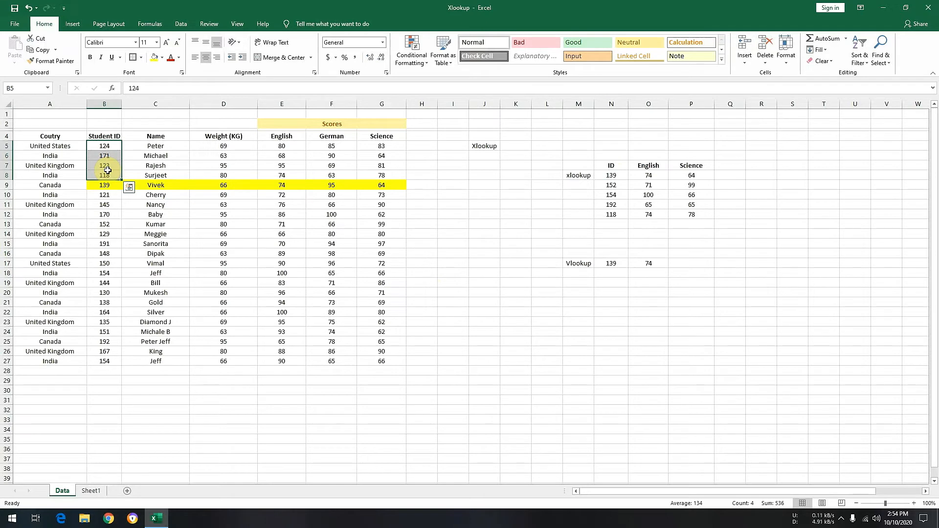
{"action": "left_click_drag", "start_coordinate": [105, 104], "coordinate": [366, 109]}
{"action": "left_click", "coordinate": [448, 225]}
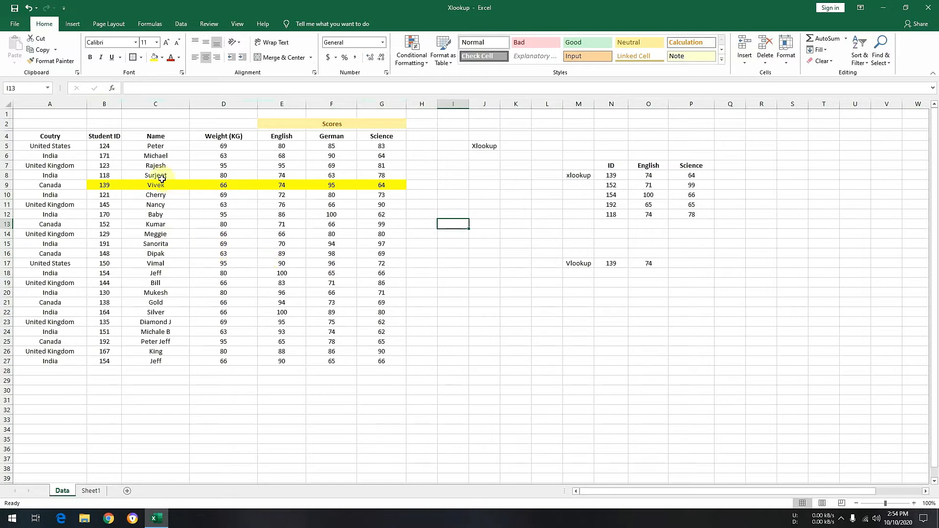
{"action": "left_click_drag", "start_coordinate": [160, 176], "coordinate": [382, 177]}
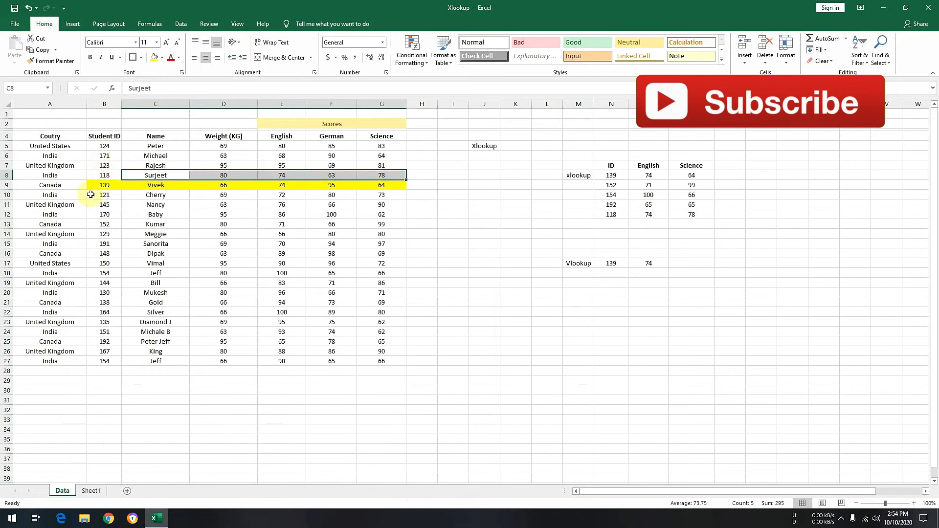
{"action": "left_click", "coordinate": [228, 245]}
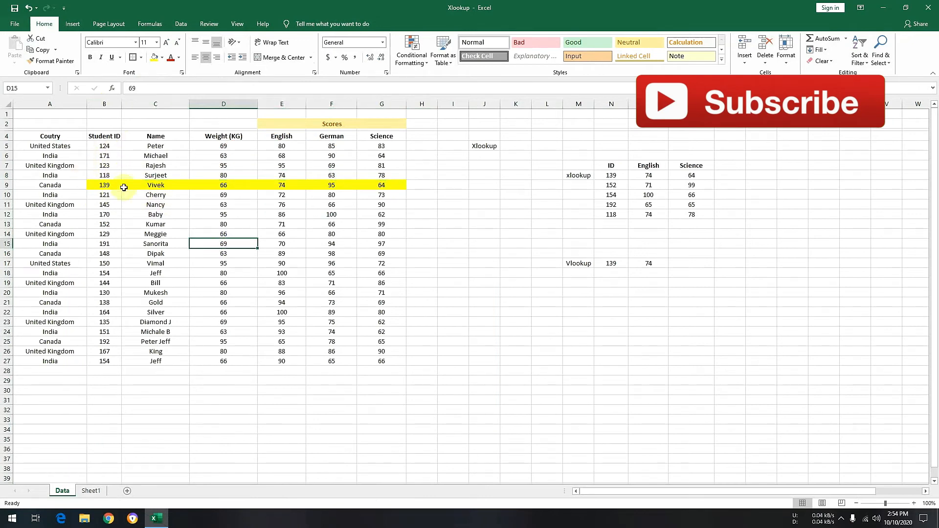
{"action": "left_click", "coordinate": [113, 176]}
{"action": "left_click", "coordinate": [282, 263]}
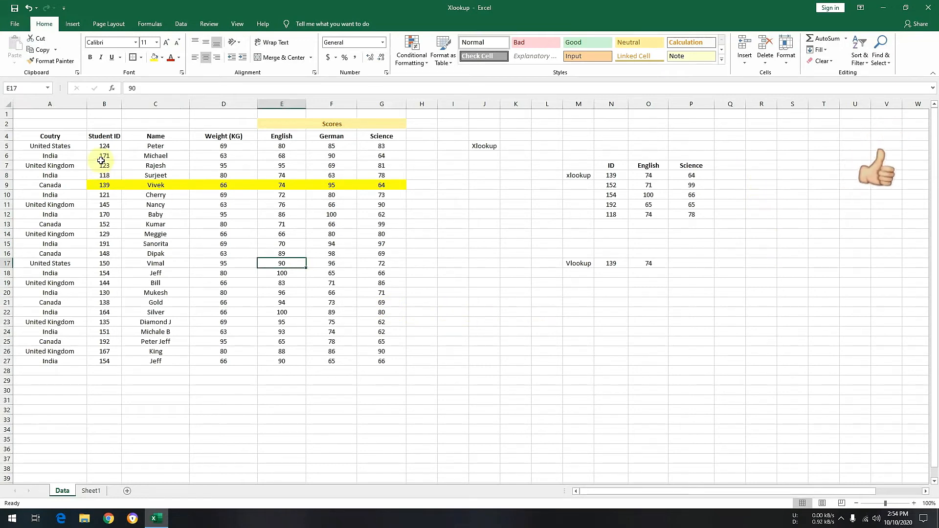
- Copy the Coutry header from A4 into R7
{"action": "left_click", "coordinate": [70, 135]}
{"action": "key", "text": "ctrl+c"}
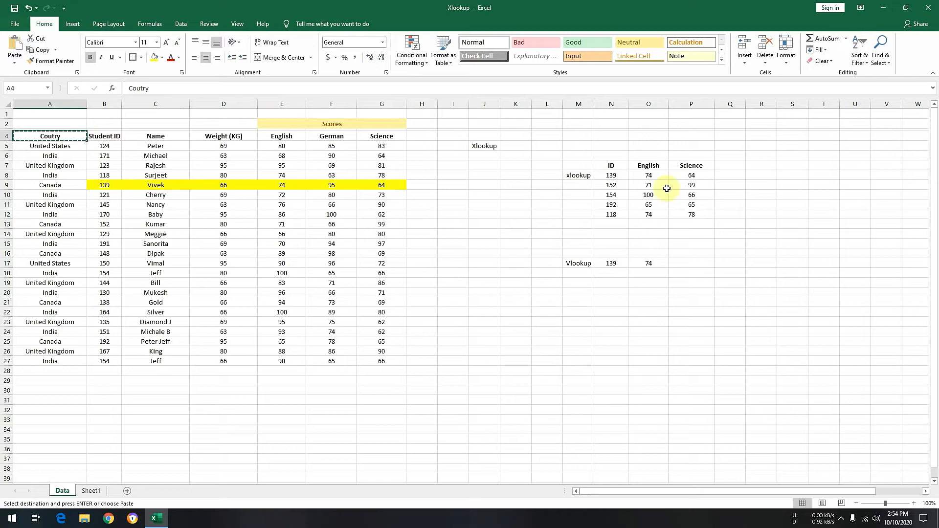
{"action": "left_click", "coordinate": [761, 166]}
{"action": "key", "text": "ctrl+v"}
{"action": "key", "text": "Return"}
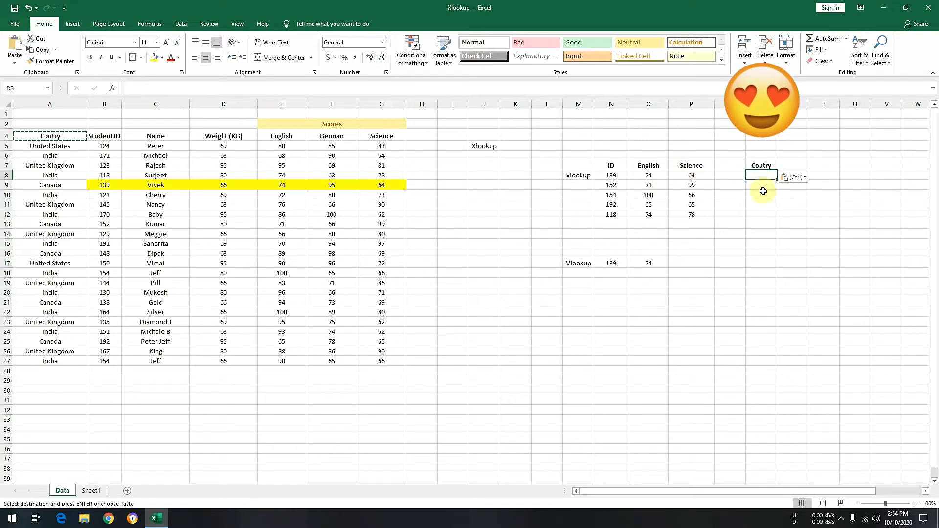
- Enter =XLOOKUP(N8,B5:B27,A5:A27) in R8 to return the country for the ID in N8
{"action": "type", "text": "=xl"}
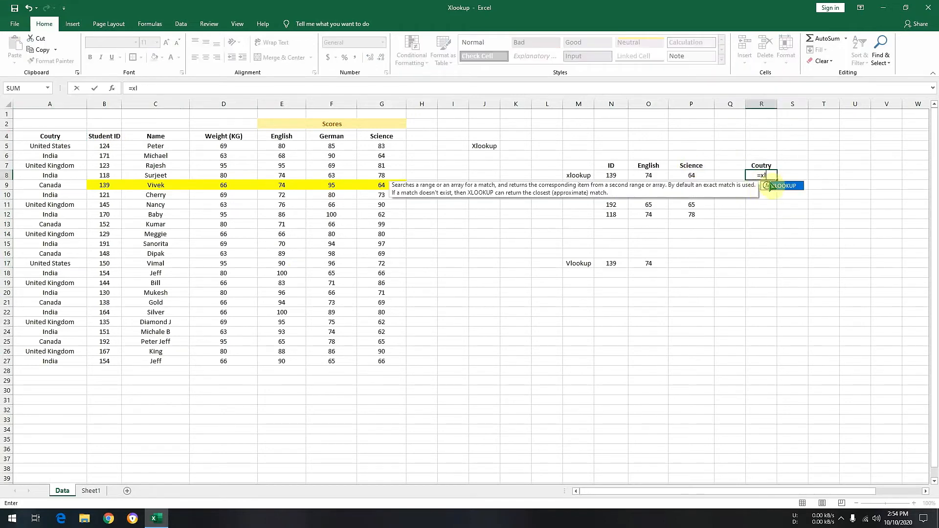
{"action": "double_click", "coordinate": [783, 186]}
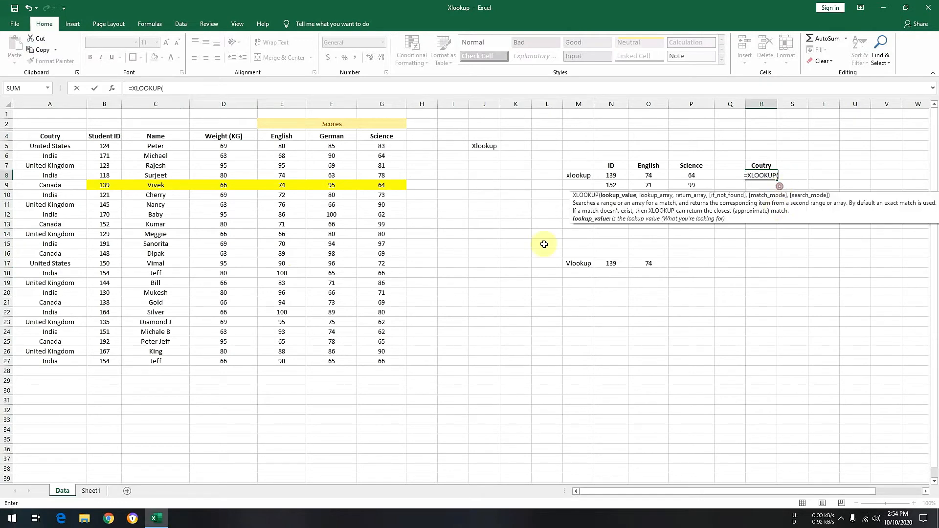
{"action": "left_click", "coordinate": [619, 177]}
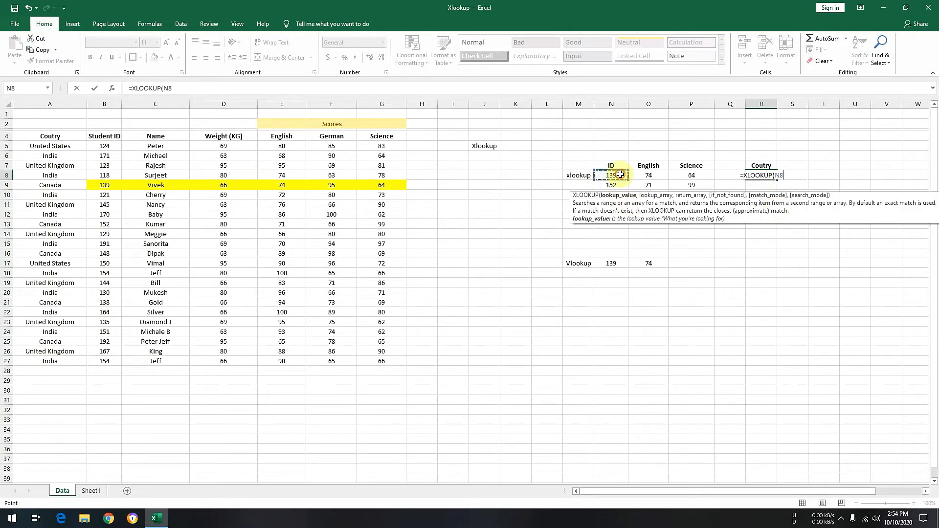
{"action": "type", "text": ","}
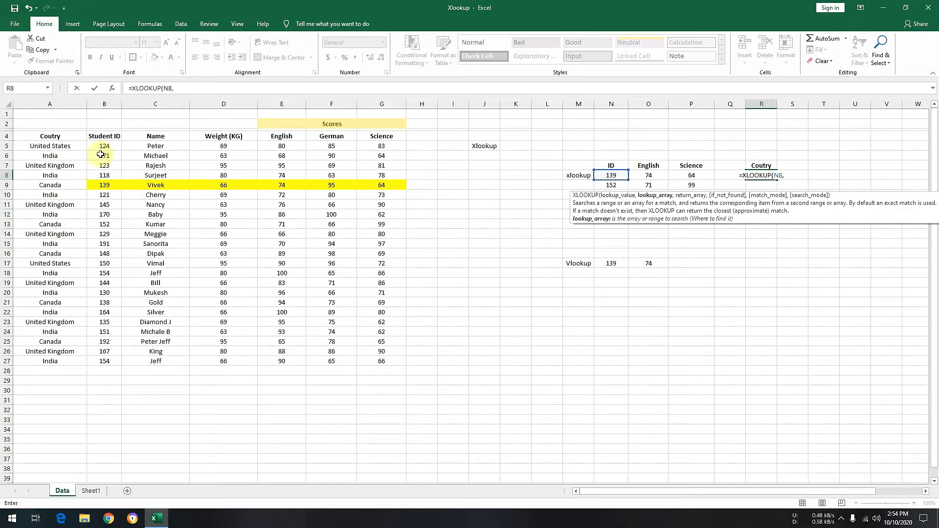
{"action": "left_click_drag", "start_coordinate": [110, 146], "coordinate": [116, 360]}
{"action": "type", "text": ","}
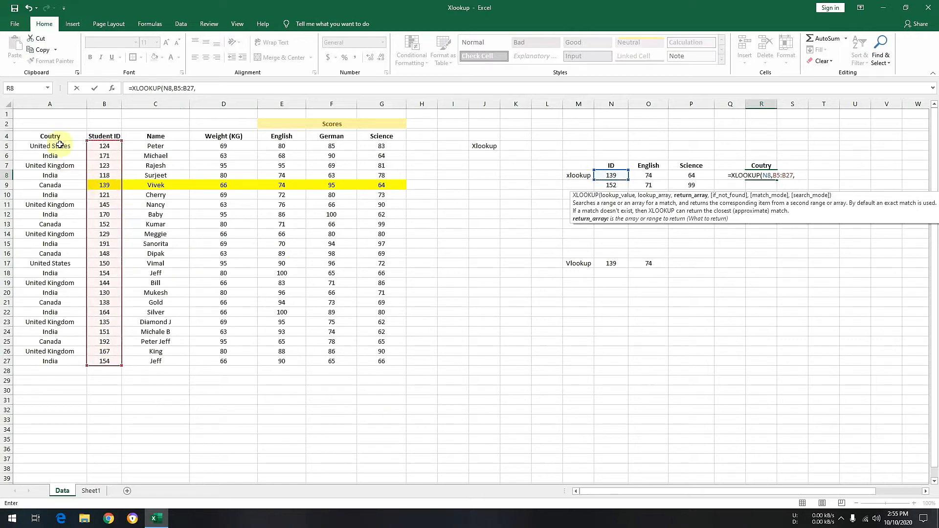
{"action": "left_click_drag", "start_coordinate": [57, 146], "coordinate": [56, 362]}
{"action": "key", "text": "Return"}
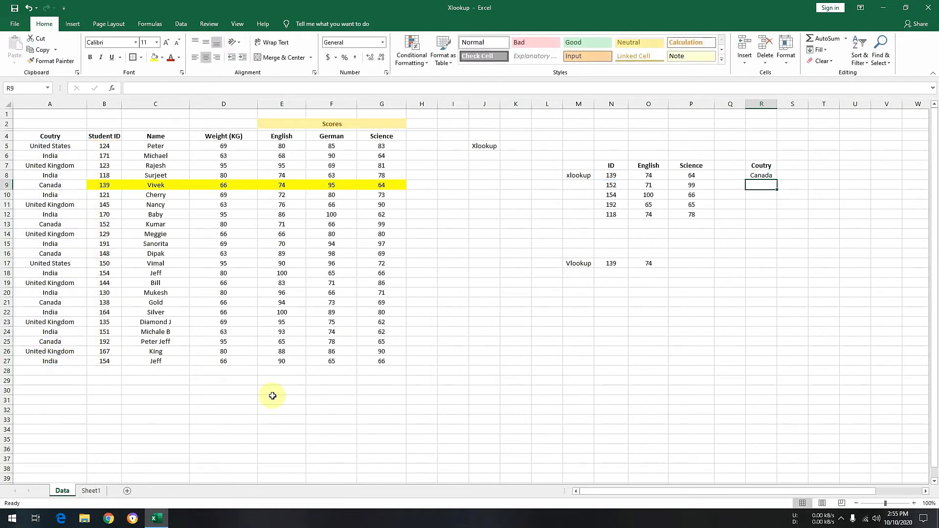
- Fill A9, the country cell matching the ID in N8, with yellow and check the formula in R8
{"action": "left_click", "coordinate": [611, 177]}
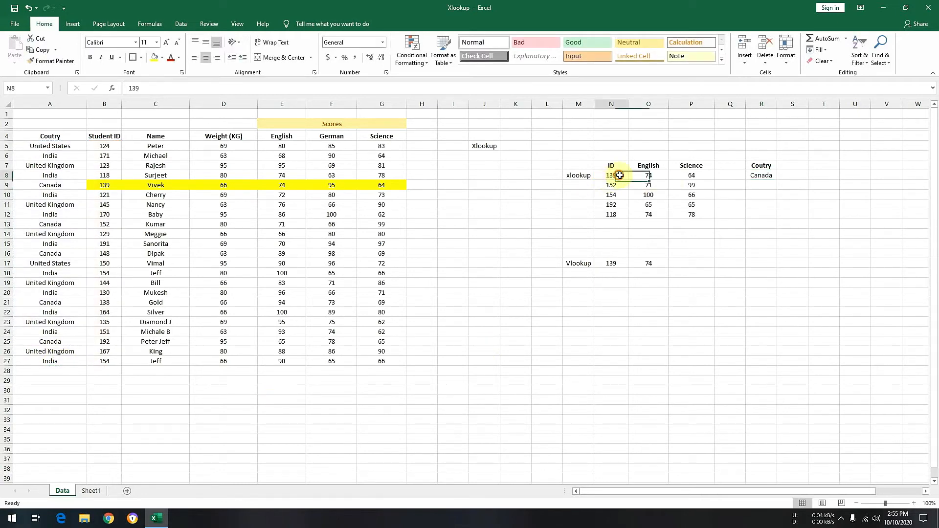
{"action": "left_click", "coordinate": [54, 184]}
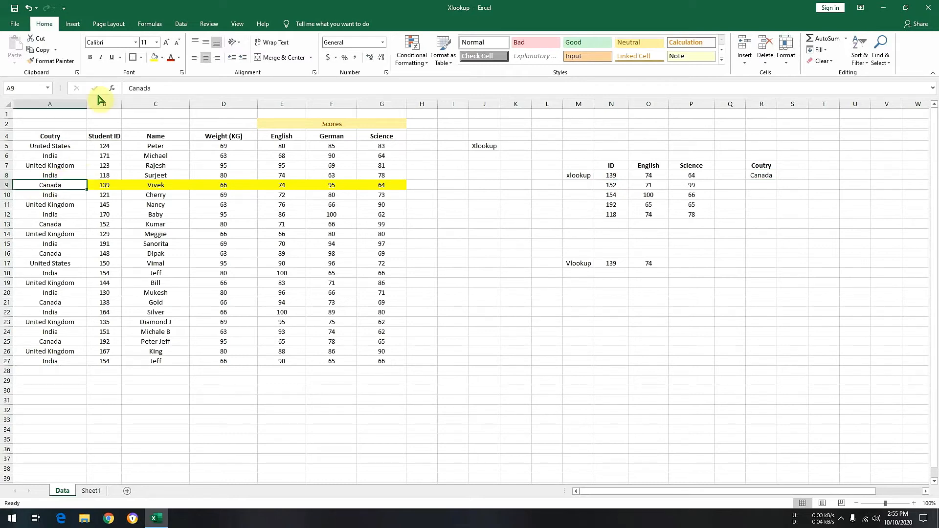
{"action": "left_click", "coordinate": [154, 57]}
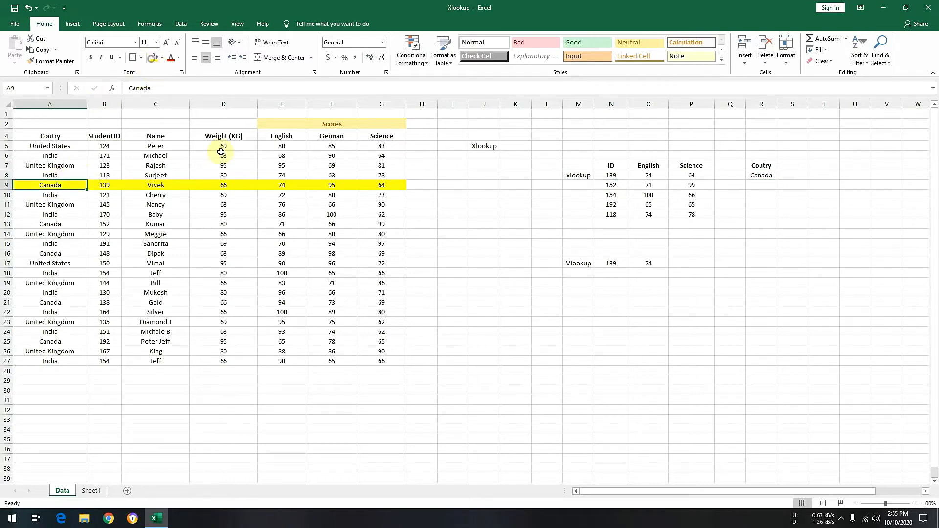
{"action": "left_click", "coordinate": [766, 175]}
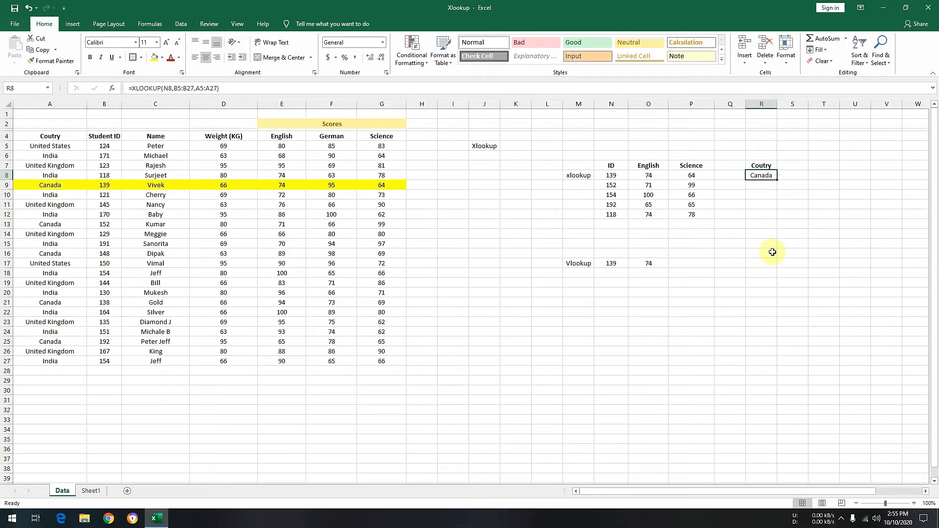
- Review the Benefits list in column AC, from Easy & Fast to Insert Column, against the xlookup and Vlookup examples
{"action": "left_click", "coordinate": [582, 273]}
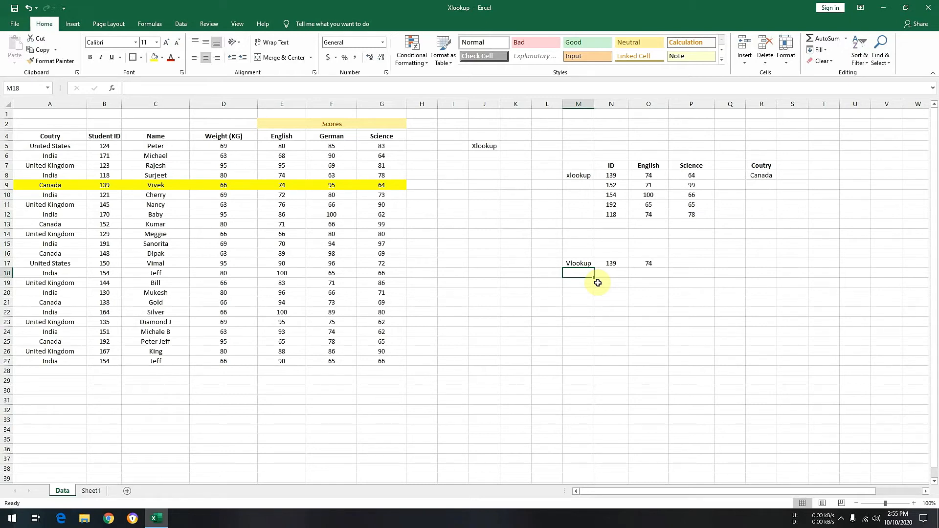
{"action": "left_click", "coordinate": [578, 175]}
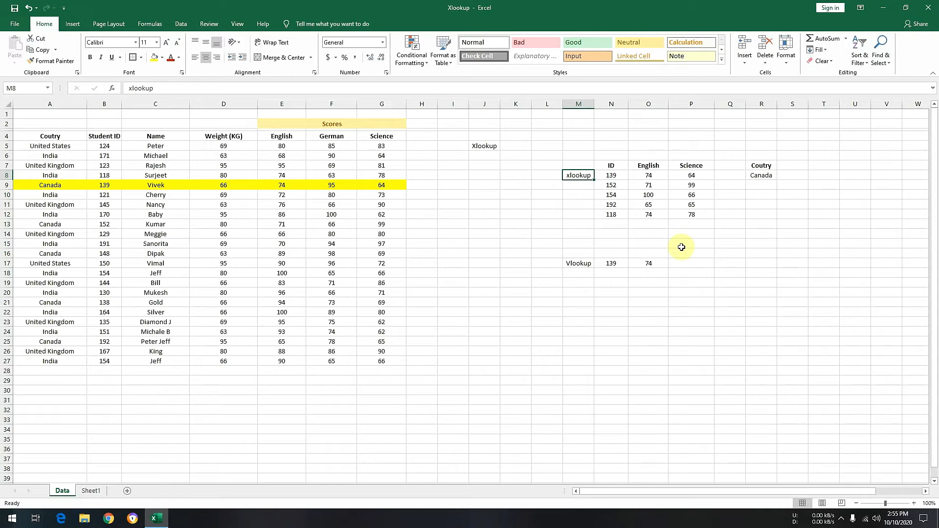
{"action": "left_click_drag", "start_coordinate": [623, 491], "coordinate": [739, 481]}
{"action": "left_click", "coordinate": [880, 156]}
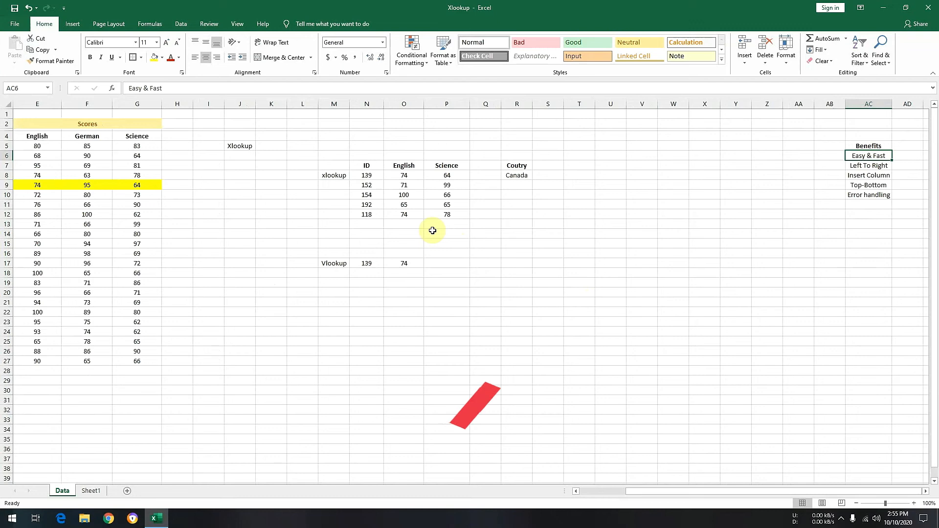
{"action": "left_click", "coordinate": [881, 165]}
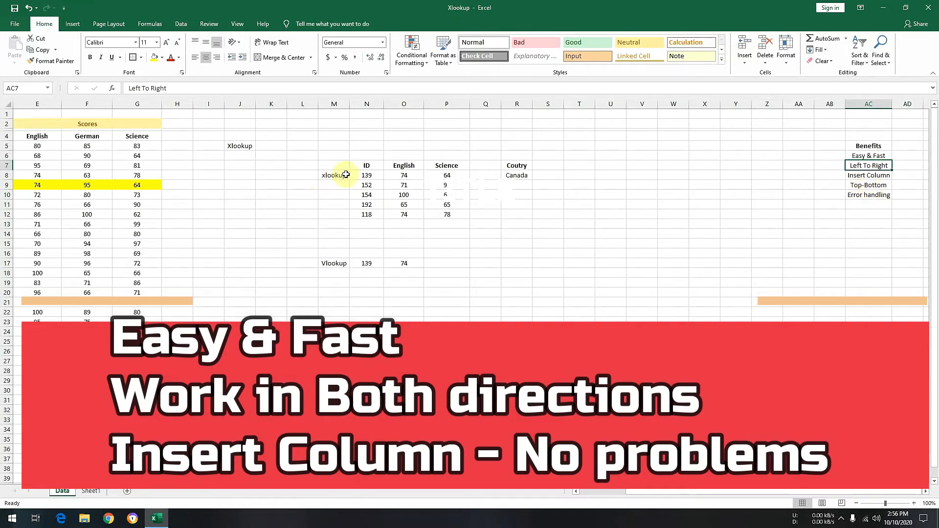
{"action": "left_click", "coordinate": [332, 175]}
{"action": "left_click", "coordinate": [861, 177]}
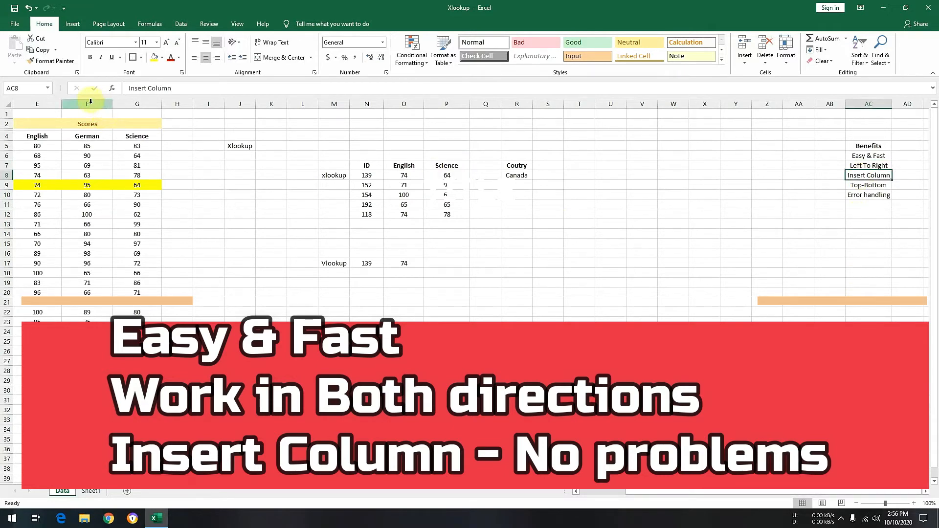
{"action": "left_click", "coordinate": [329, 263]}
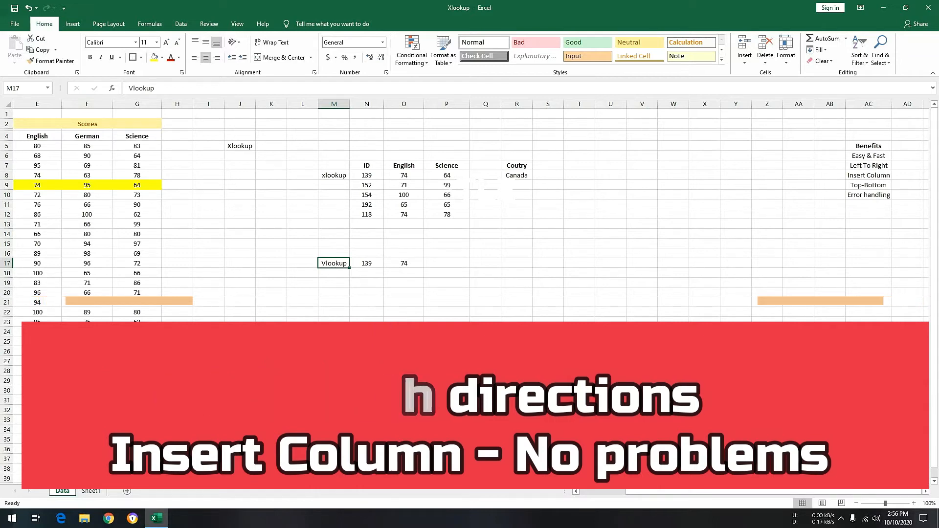
{"action": "left_click", "coordinate": [346, 176]}
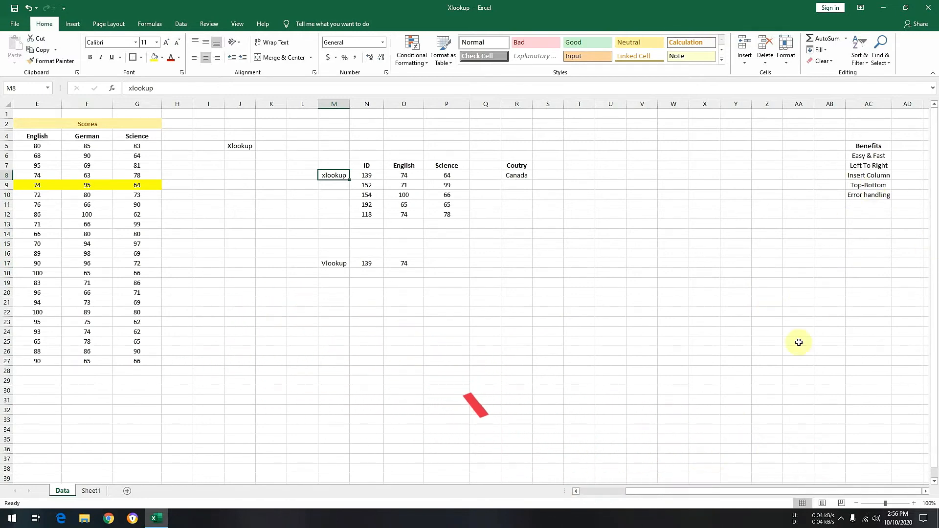
{"action": "left_click_drag", "start_coordinate": [621, 491], "coordinate": [586, 491]}
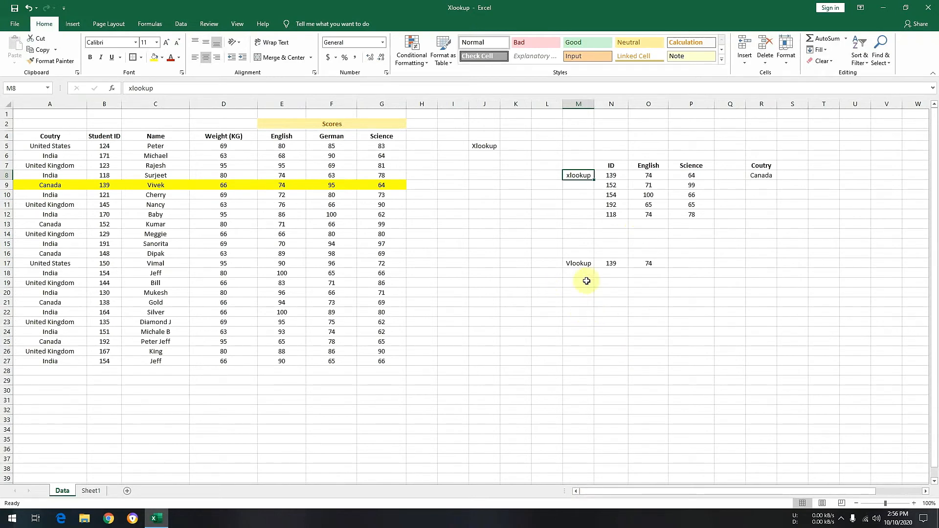
- Change the Vlookup example's ID in N17 to 100, an ID missing from the student table
{"action": "left_click", "coordinate": [586, 264]}
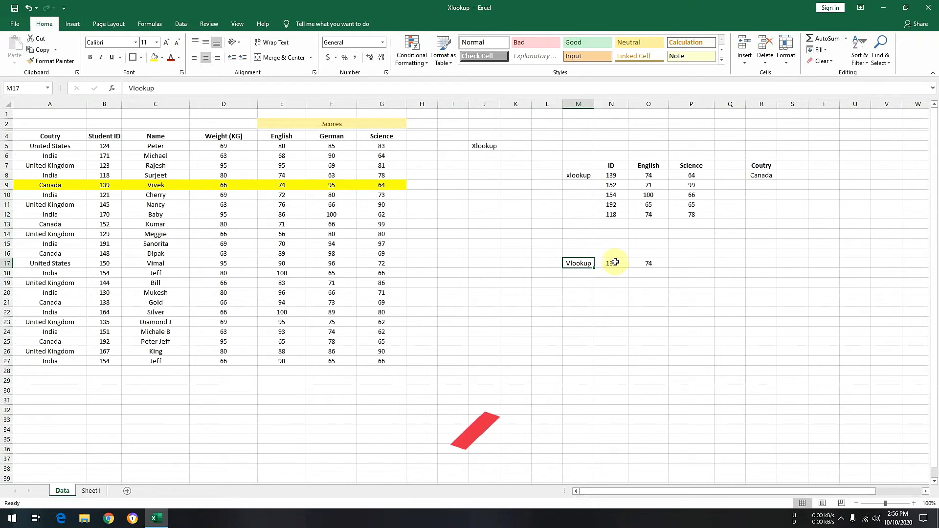
{"action": "left_click", "coordinate": [615, 262]}
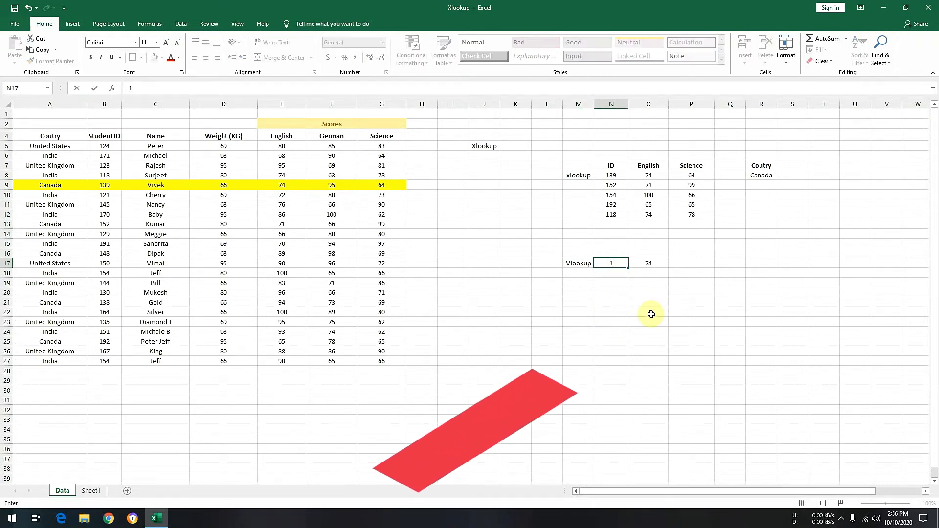
{"action": "type", "text": "100"}
{"action": "key", "text": "Return"}
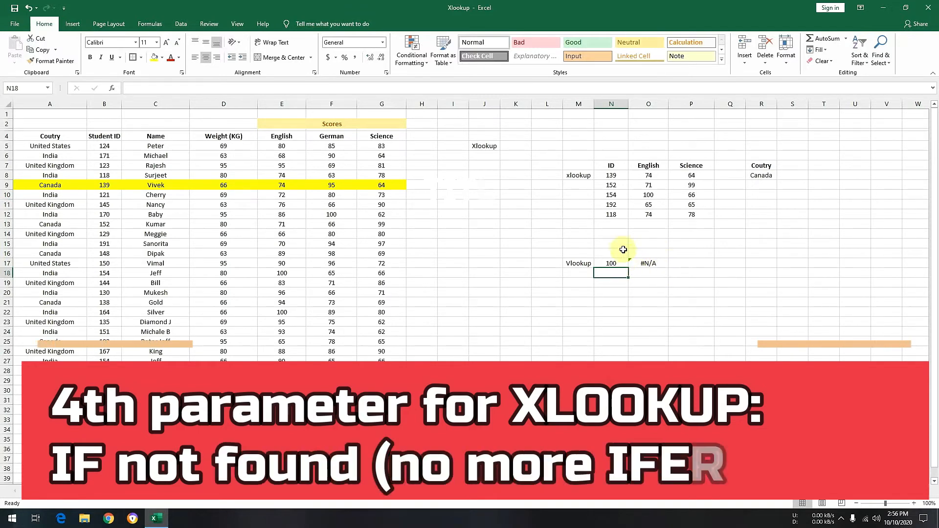
- Add the ID 100 in N13 below the xlookup ID list
{"action": "left_click", "coordinate": [610, 224]}
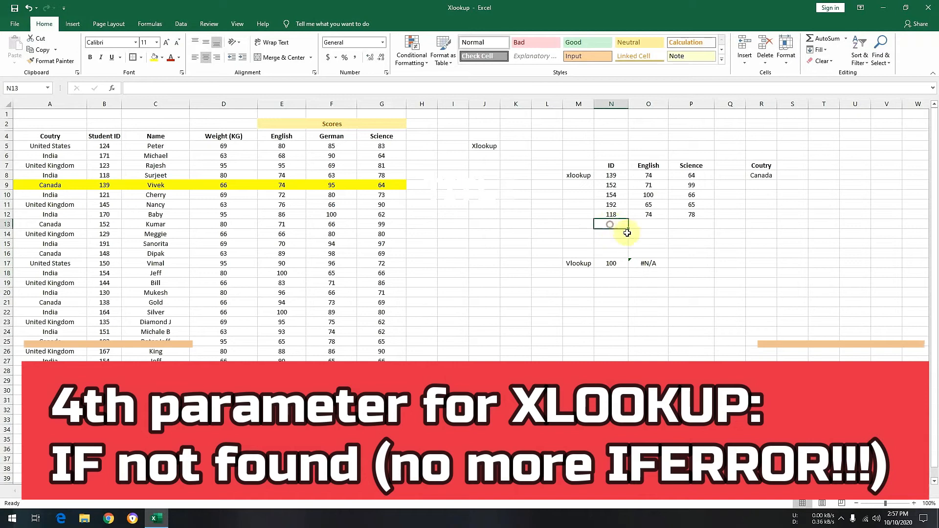
{"action": "type", "text": "100"}
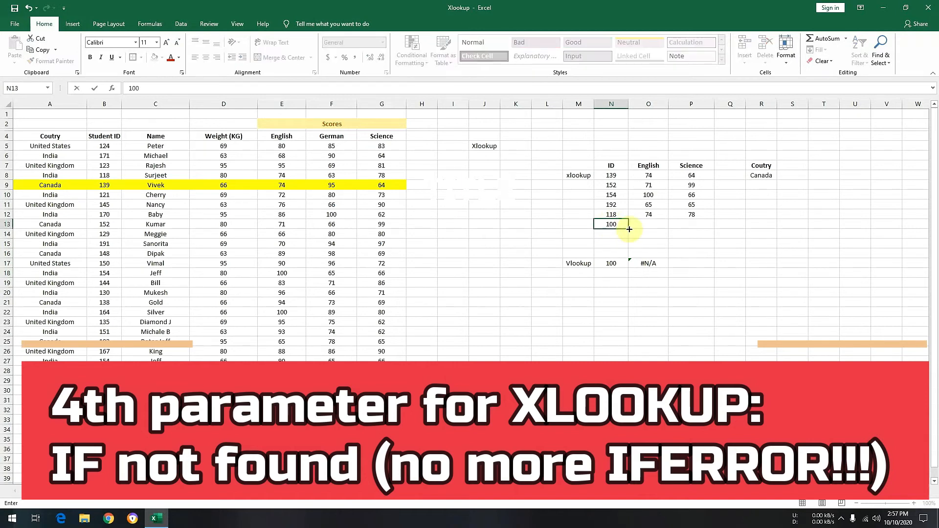
{"action": "key", "text": "Return"}
- Enter =XLOOKUP(N13,B5:B27,E5:E27,"NA") in O13 to return NA when the ID is not found, and check the formula
{"action": "left_click", "coordinate": [630, 231]}
{"action": "key", "text": "Up"}
{"action": "type", "text": "="}
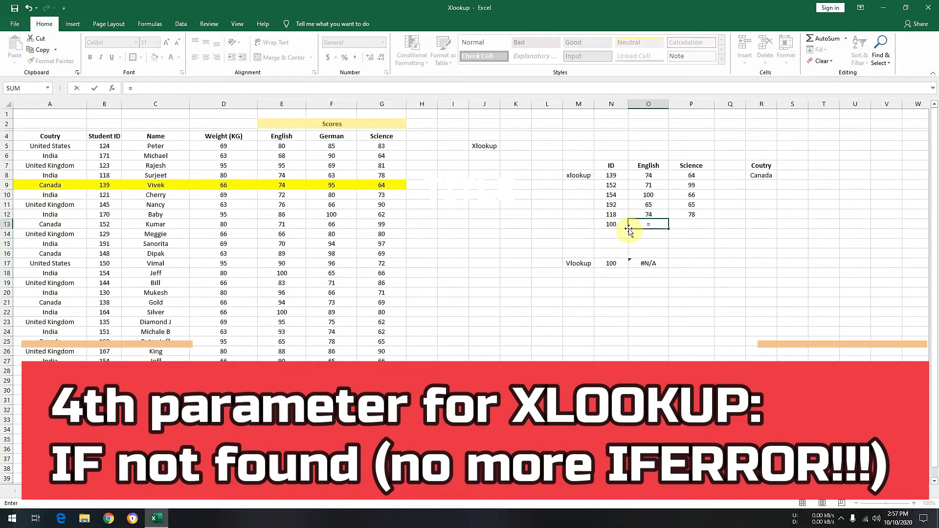
{"action": "type", "text": "xlookup("}
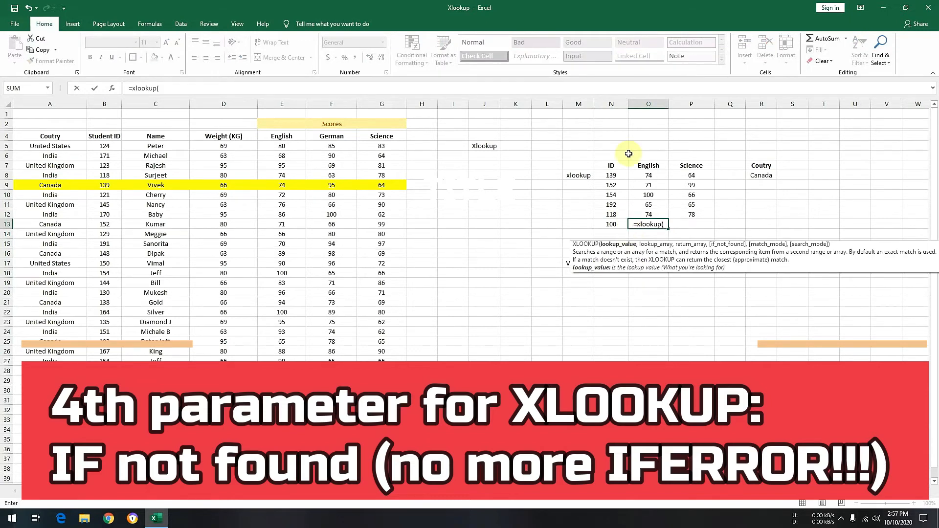
{"action": "left_click", "coordinate": [611, 221]}
{"action": "type", "text": ","}
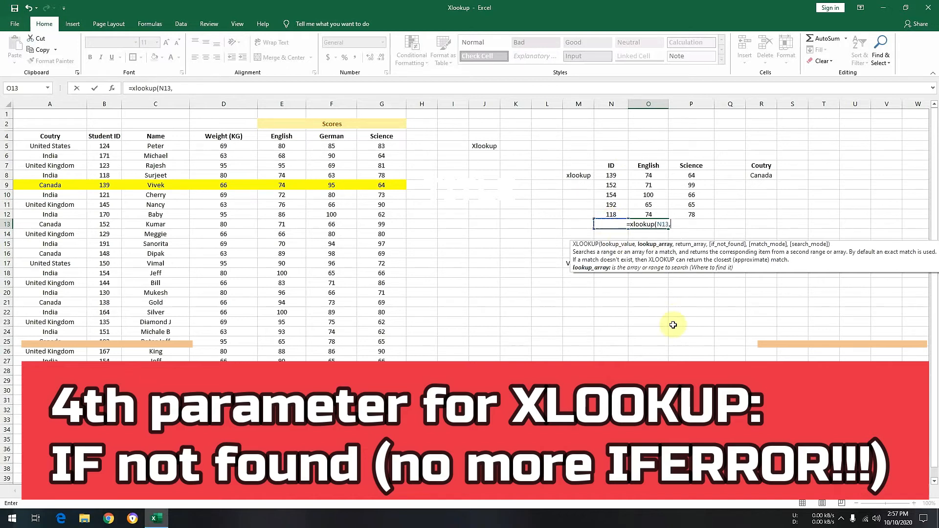
{"action": "left_click_drag", "start_coordinate": [104, 146], "coordinate": [110, 361]}
{"action": "type", "text": ","}
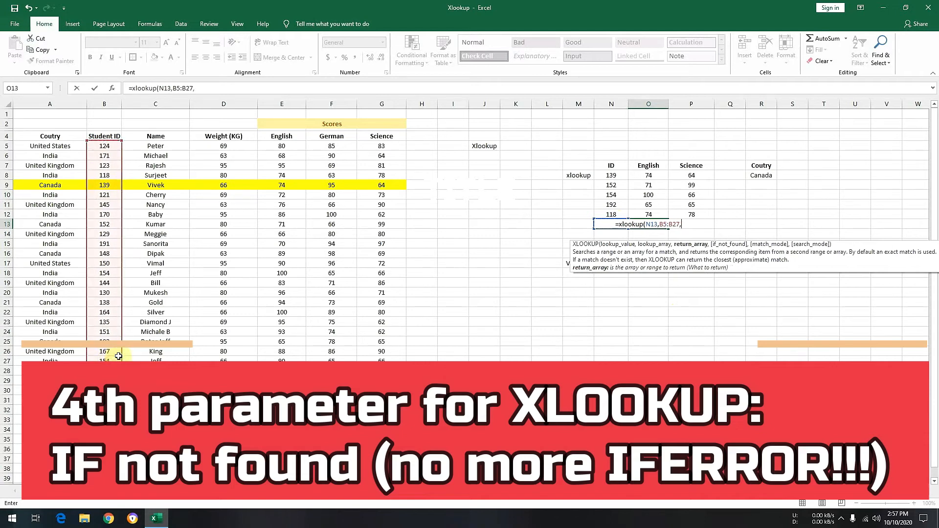
{"action": "left_click_drag", "start_coordinate": [290, 146], "coordinate": [296, 361]}
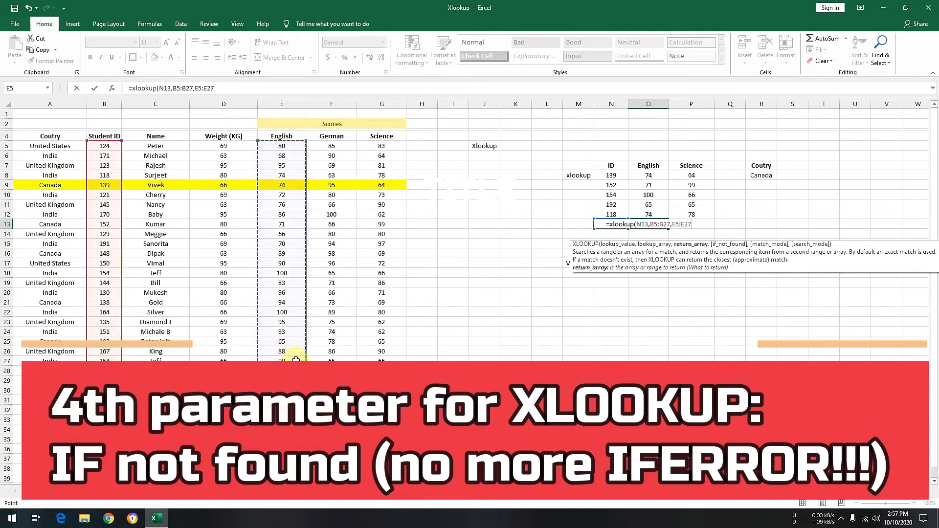
{"action": "type", "text": ","}
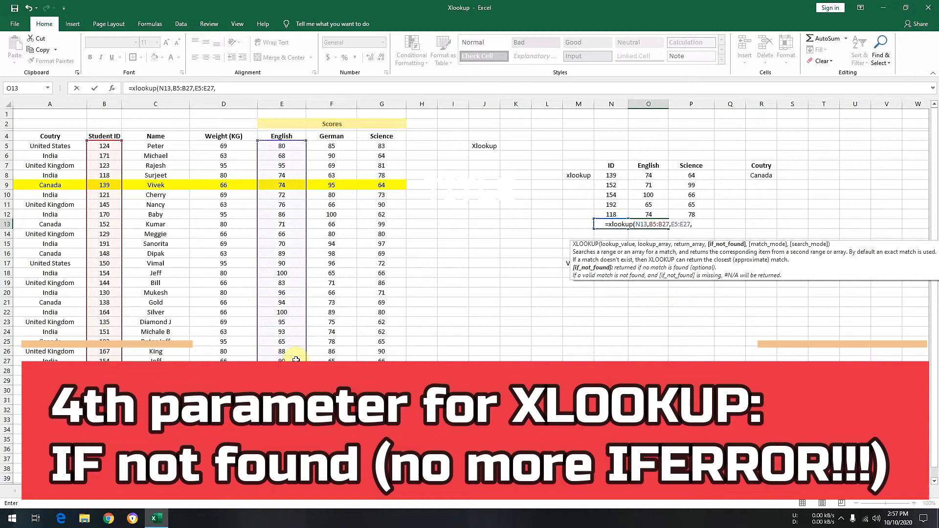
{"action": "type", "text": "\"NA\""}
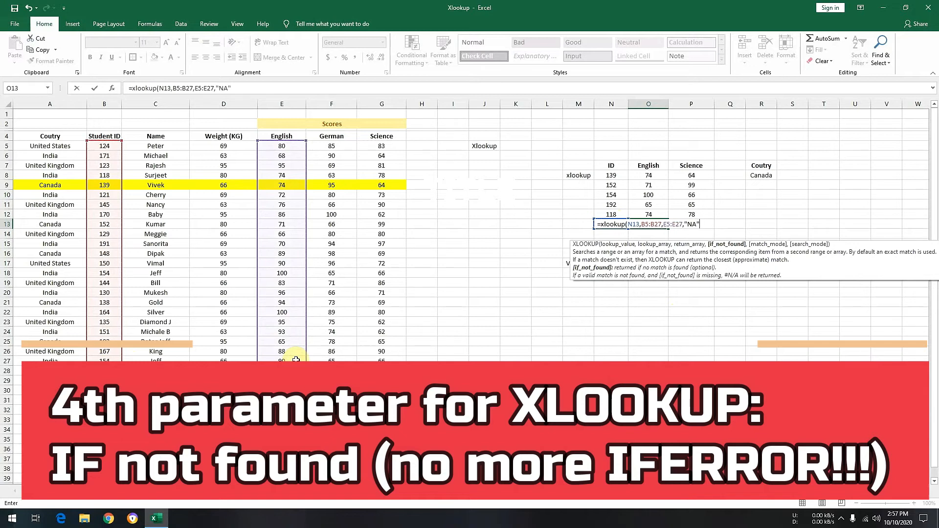
{"action": "key", "text": "Return"}
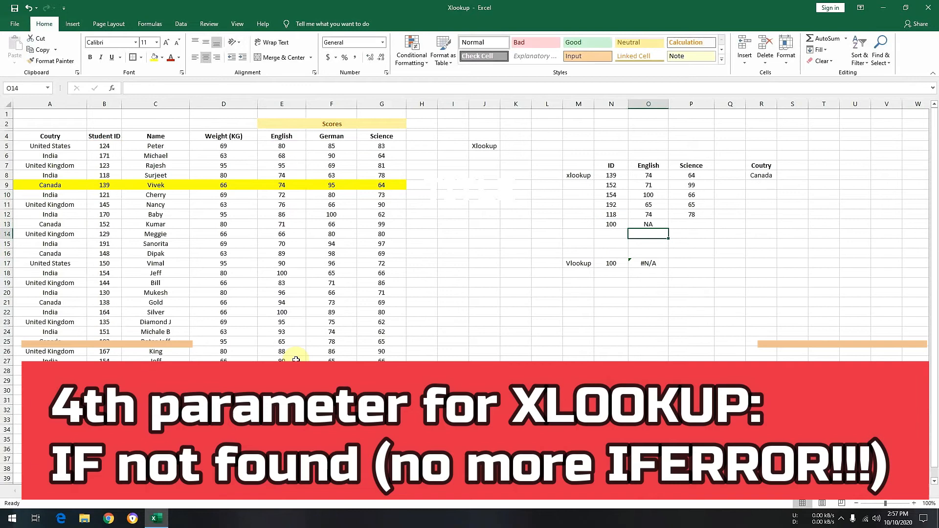
{"action": "left_click", "coordinate": [653, 224]}
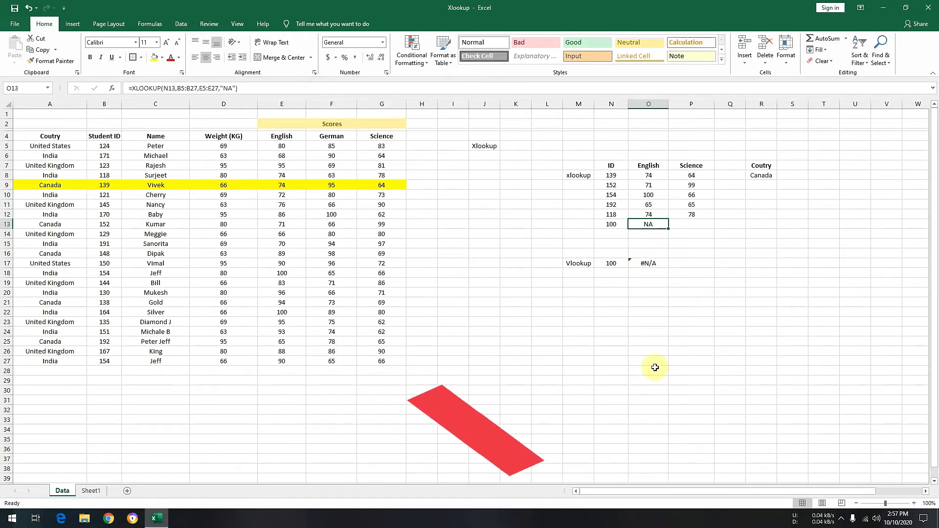
- Fill the duplicate ID 154 entries in B18:C18 and B27:C27 with yellow and compare their English scores in column E
{"action": "left_click", "coordinate": [186, 380]}
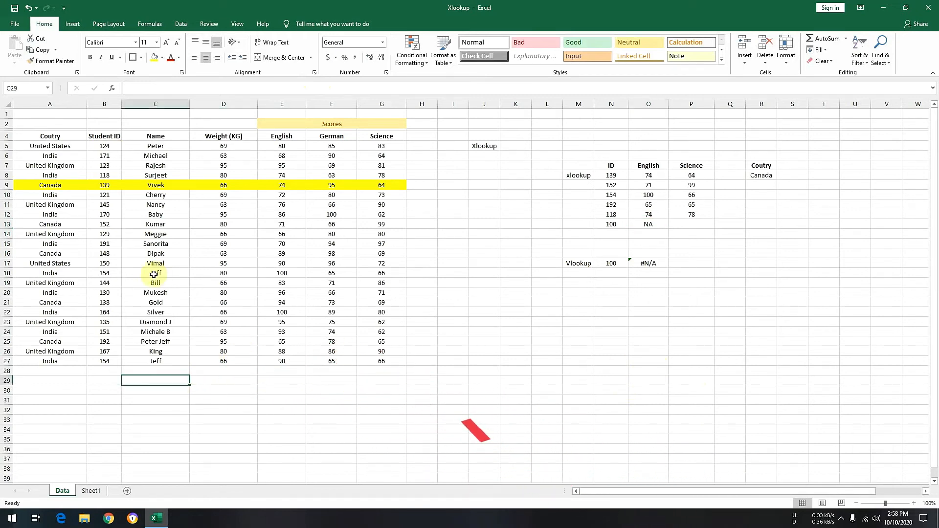
{"action": "left_click", "coordinate": [109, 275]}
{"action": "left_click", "coordinate": [180, 273]}
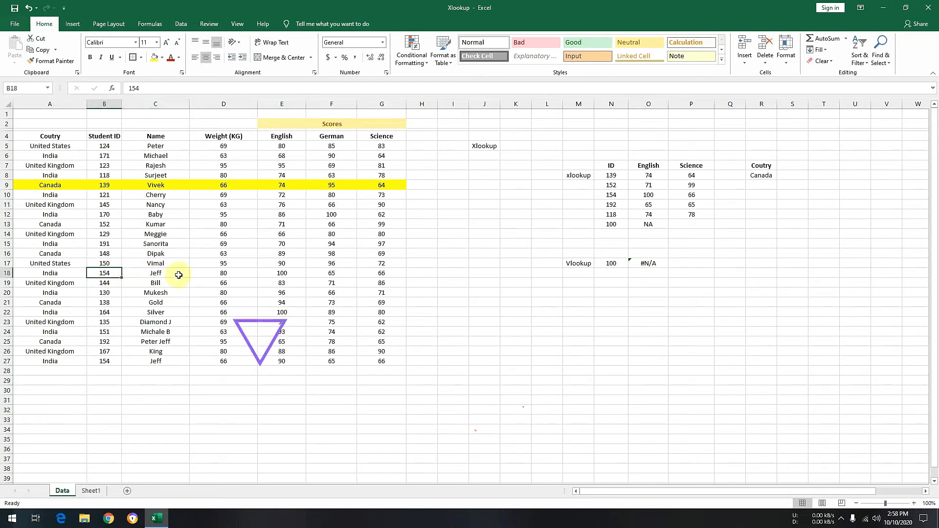
{"action": "left_click_drag", "start_coordinate": [105, 273], "coordinate": [156, 272]}
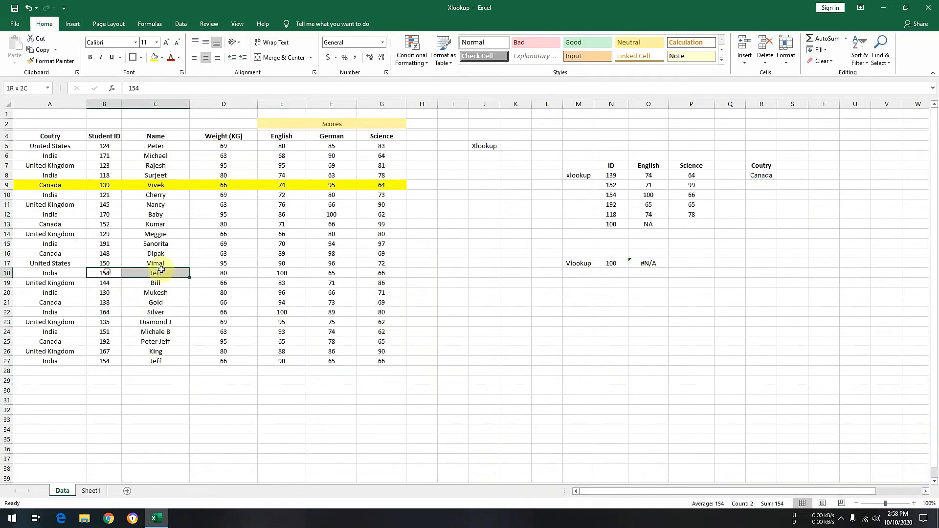
{"action": "left_click", "coordinate": [155, 58]}
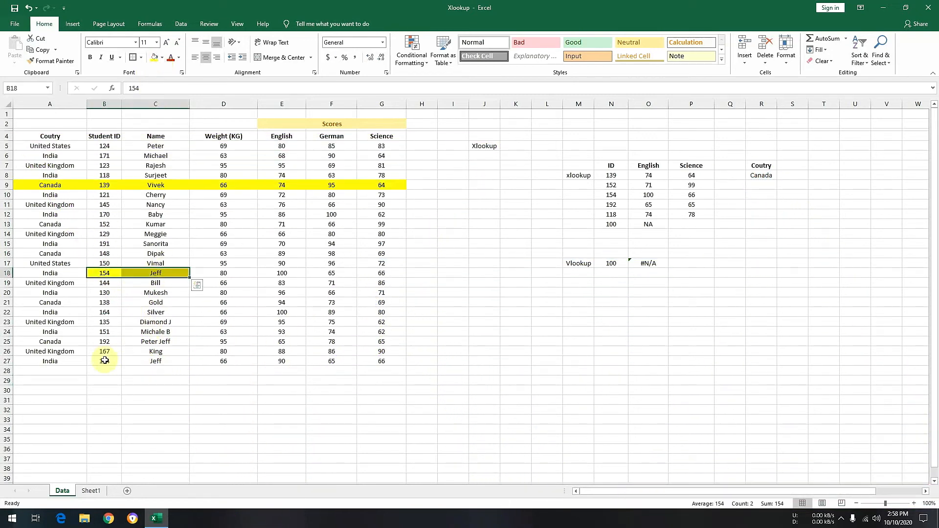
{"action": "left_click_drag", "start_coordinate": [105, 361], "coordinate": [142, 360]}
{"action": "left_click", "coordinate": [156, 60]}
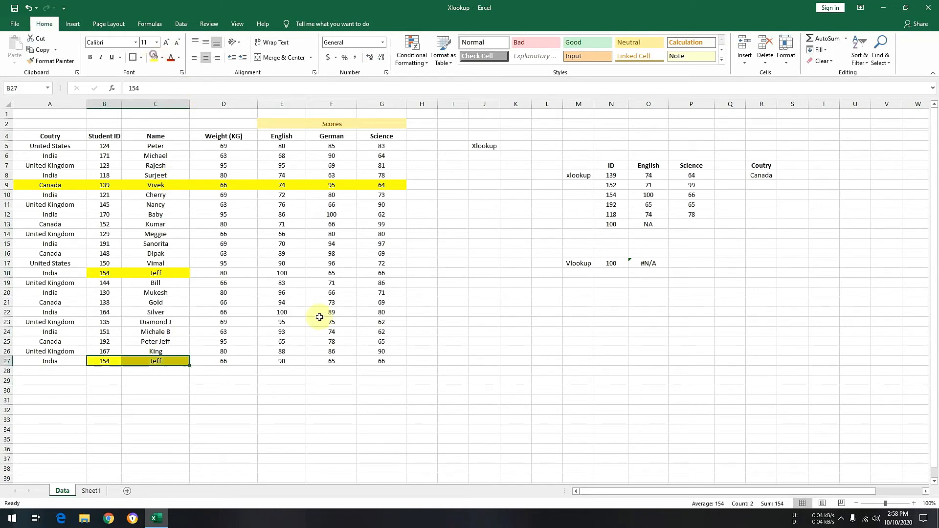
{"action": "left_click", "coordinate": [300, 361]}
{"action": "left_click", "coordinate": [296, 273]}
{"action": "left_click", "coordinate": [292, 361]}
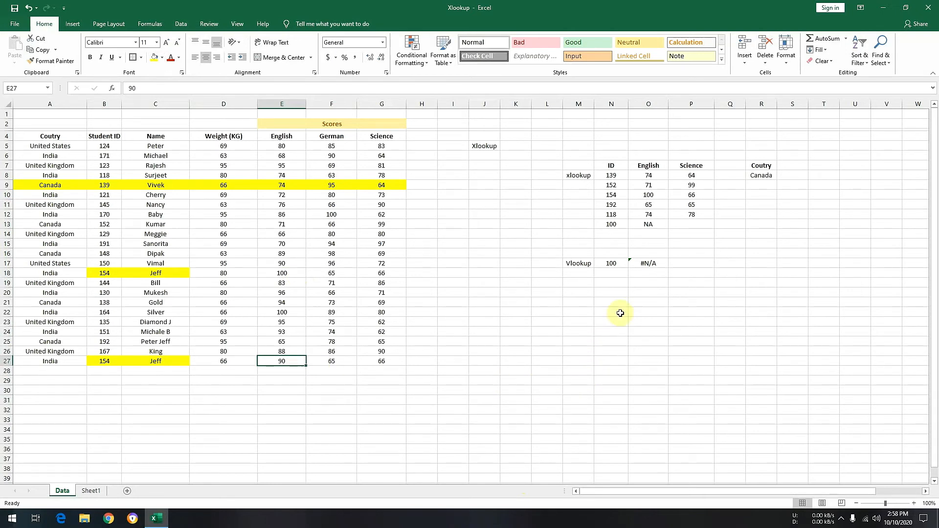
- Set the Vlookup example's ID in N17 to 154 and compare the result in O17 with the English score in E18
{"action": "left_click", "coordinate": [616, 265]}
{"action": "type", "text": "1"}
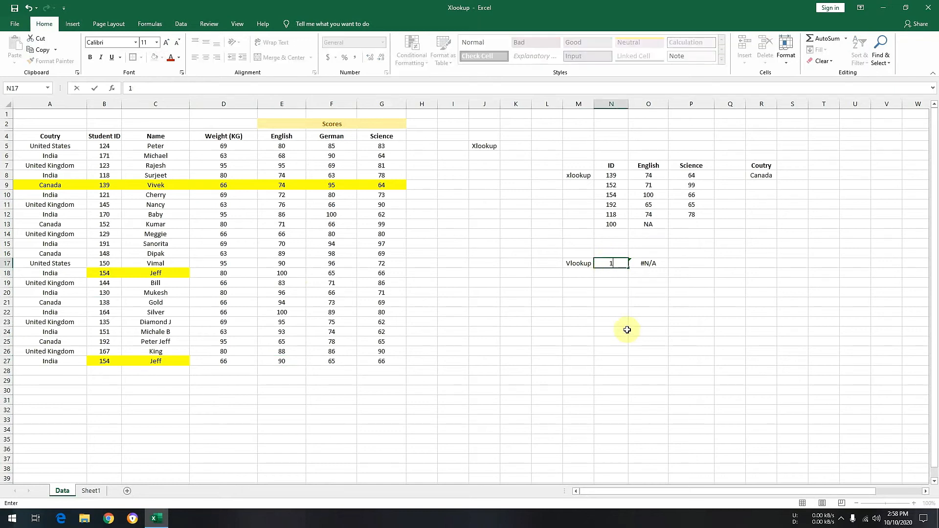
{"action": "type", "text": "54"}
{"action": "key", "text": "Return"}
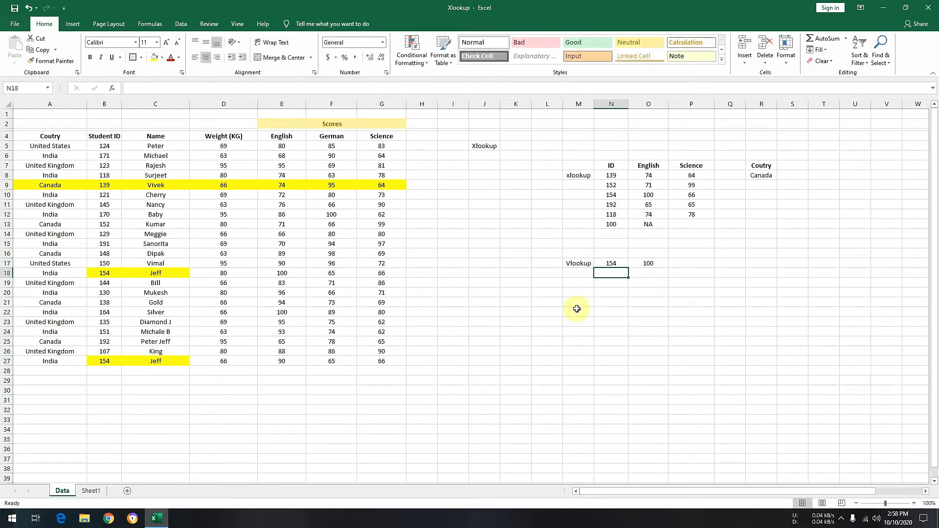
{"action": "left_click", "coordinate": [664, 263]}
{"action": "left_click_drag", "start_coordinate": [234, 112], "coordinate": [227, 271]}
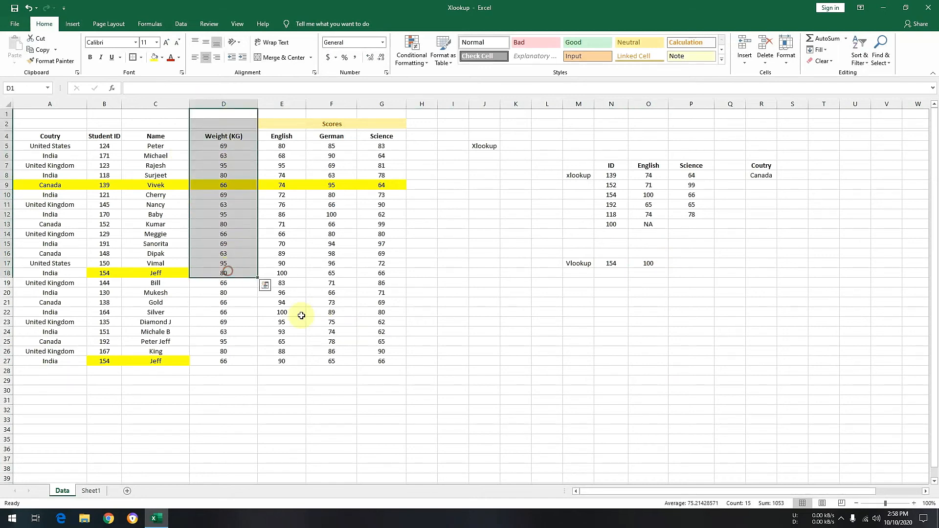
{"action": "left_click", "coordinate": [298, 313]}
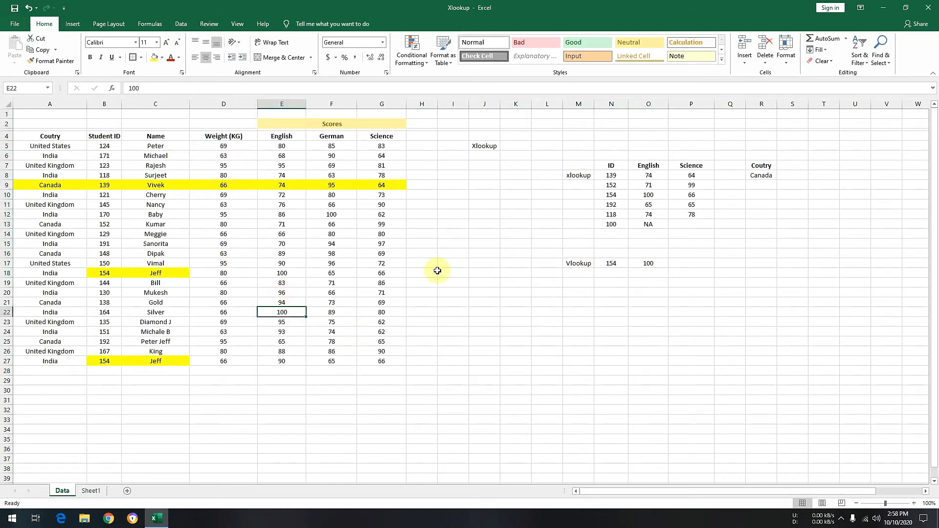
{"action": "left_click", "coordinate": [288, 270]}
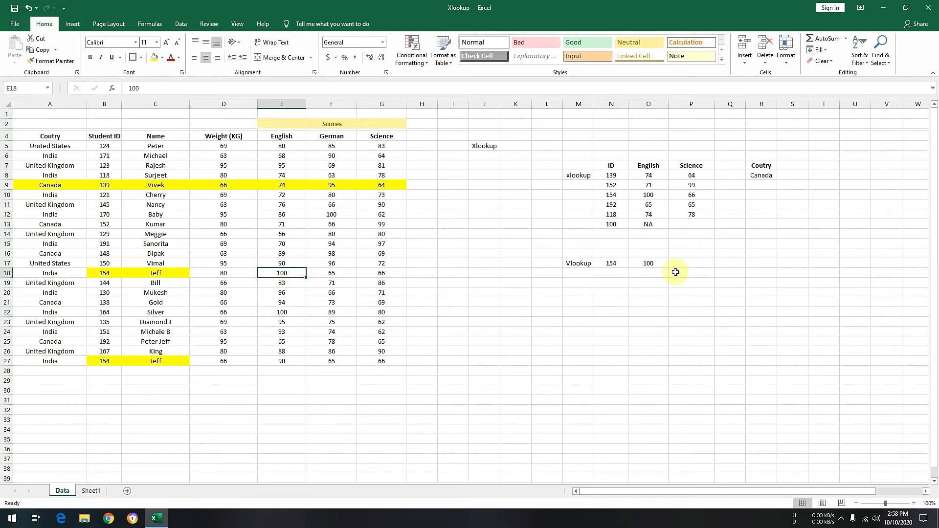
{"action": "left_click", "coordinate": [656, 263]}
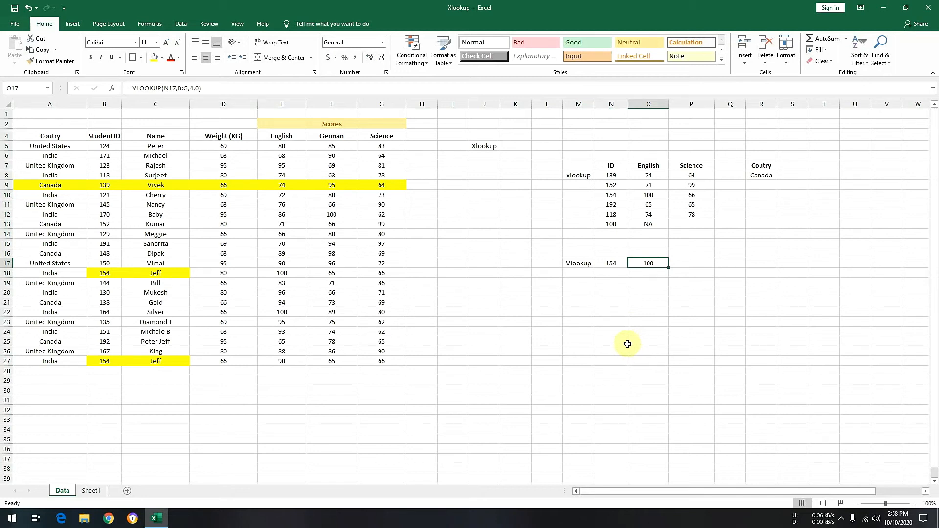
- Enter the ID 154 in N19 below the Vlookup example
{"action": "left_click", "coordinate": [613, 282]}
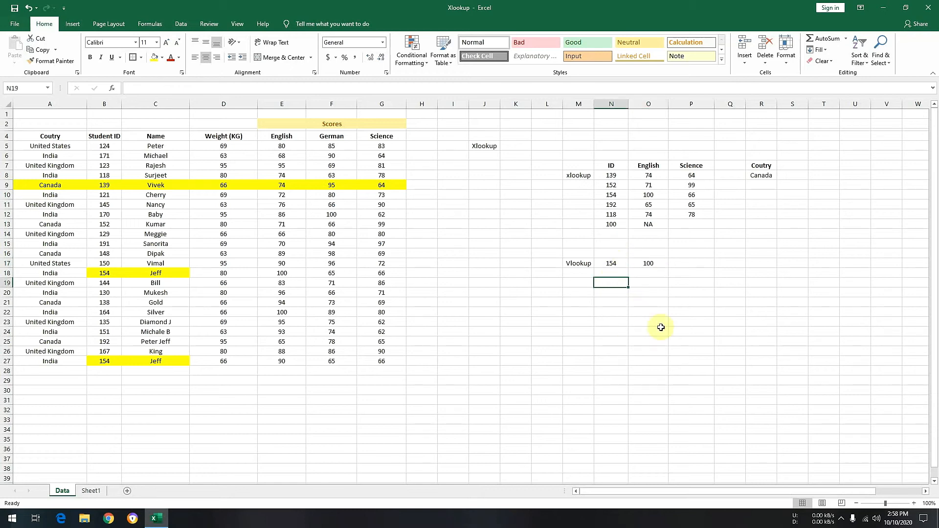
{"action": "type", "text": "154"}
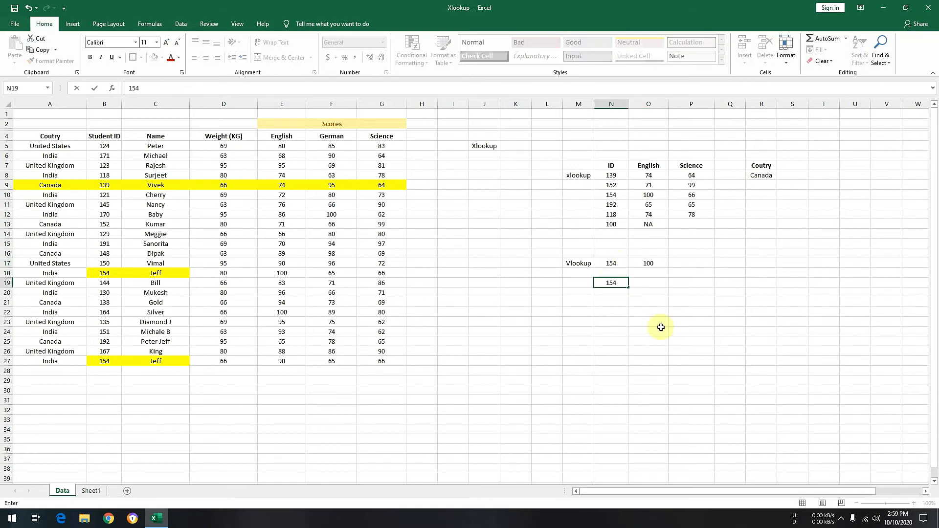
{"action": "key", "text": "Return"}
- Begin an XLOOKUP formula in P19 that looks up N19 in B5:B27 and returns the English scores from E5:E27
{"action": "key", "text": "Up"}
{"action": "key", "text": "Right"}
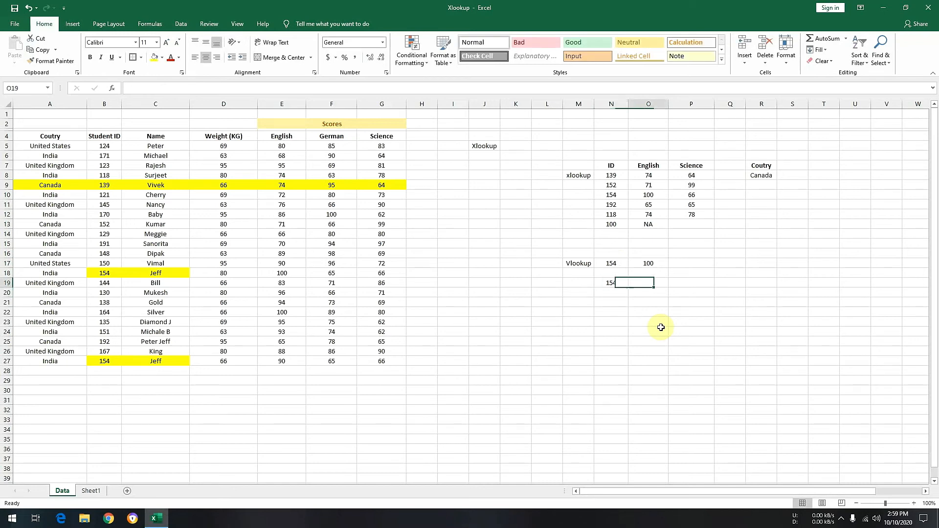
{"action": "key", "text": "Right"}
{"action": "type", "text": "=xlook"}
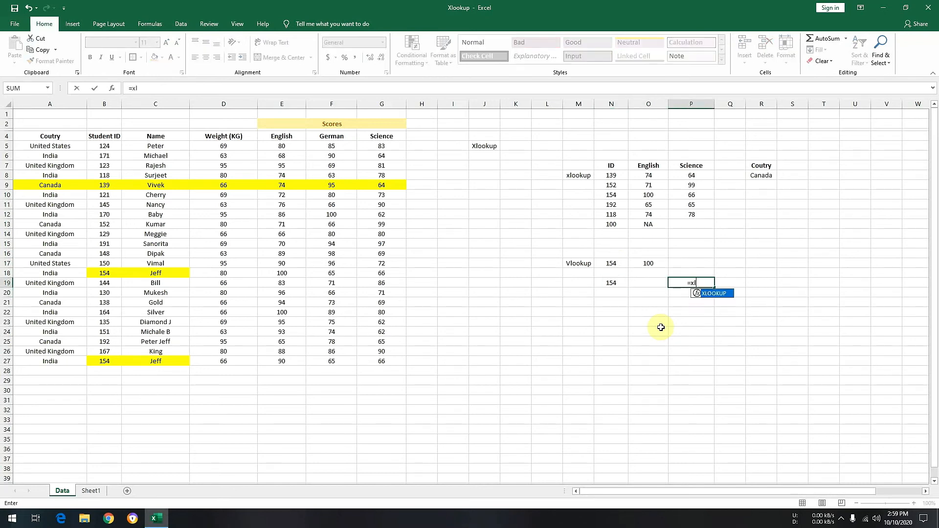
{"action": "type", "text": "up("}
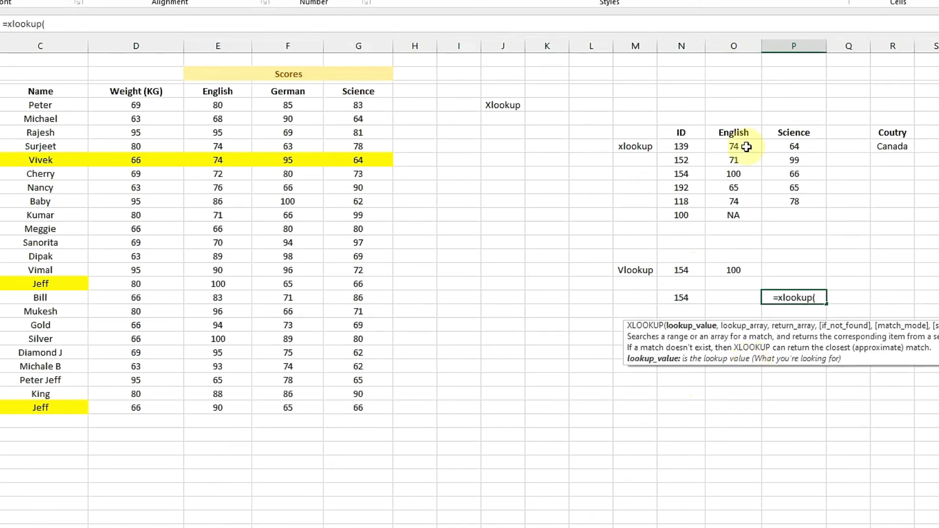
{"action": "left_click", "coordinate": [677, 297]}
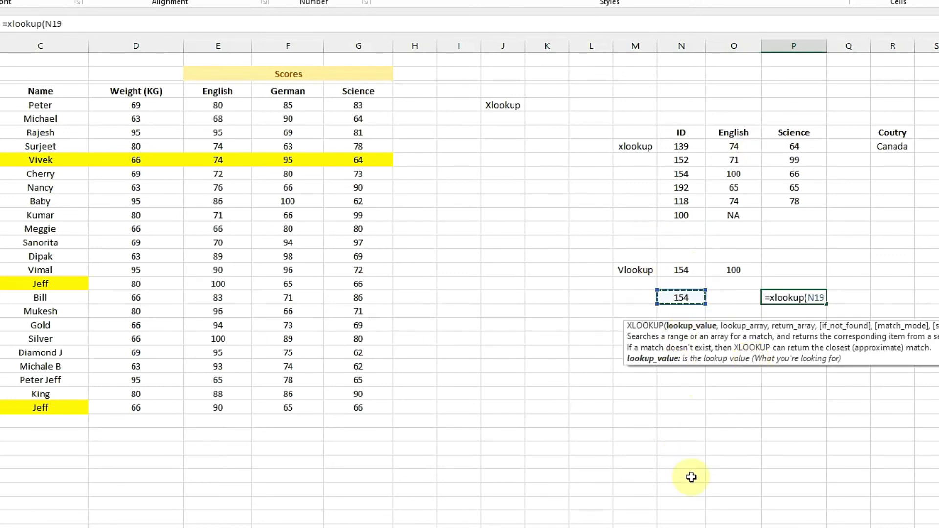
{"action": "type", "text": ","}
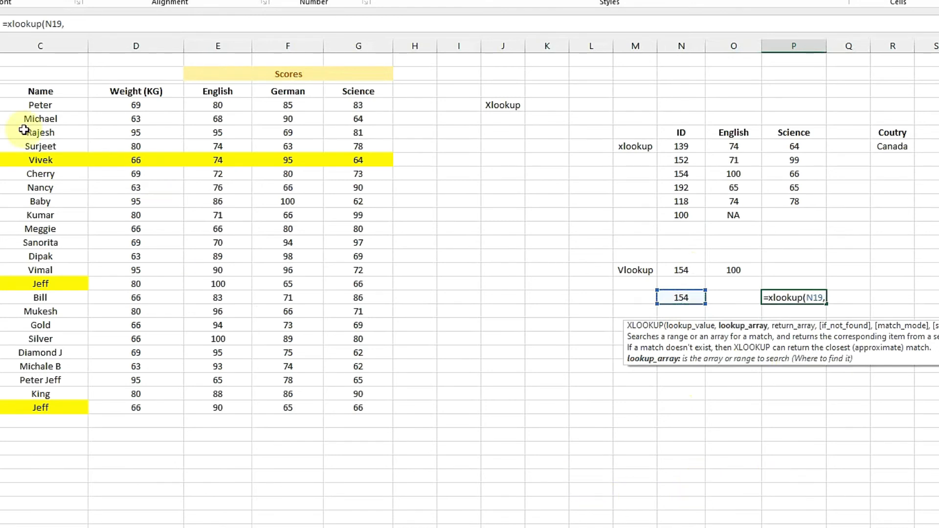
{"action": "left_click_drag", "start_coordinate": [0, 105], "coordinate": [0, 407]}
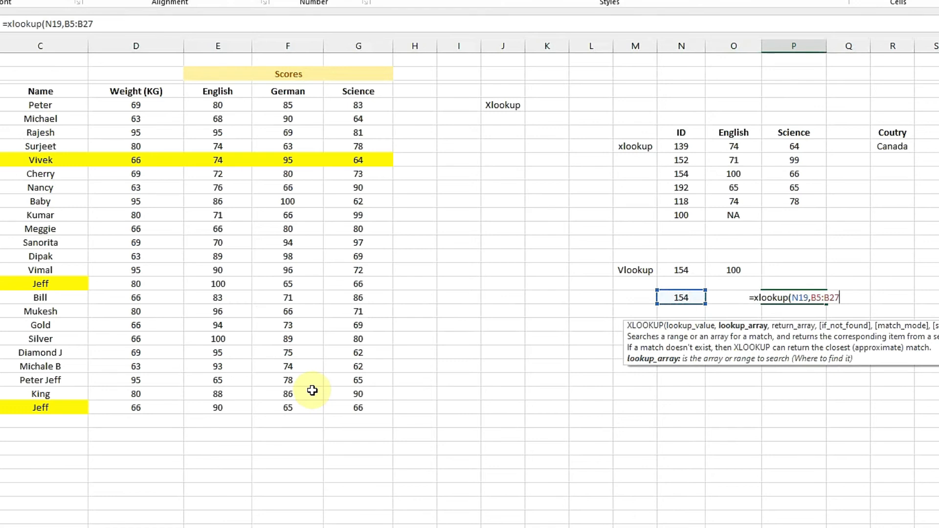
{"action": "type", "text": ","}
{"action": "left_click_drag", "start_coordinate": [222, 107], "coordinate": [221, 410]}
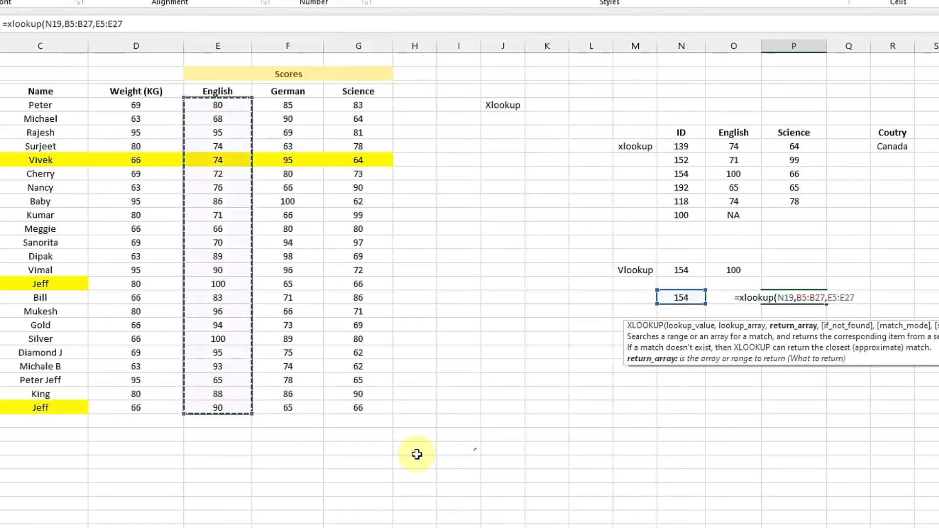
- Complete the P19 XLOOKUP with "NA" as the if-not-found text, match mode 0 and search mode 1 (first-to-last)
{"action": "type", "text": ",\"NA\","}
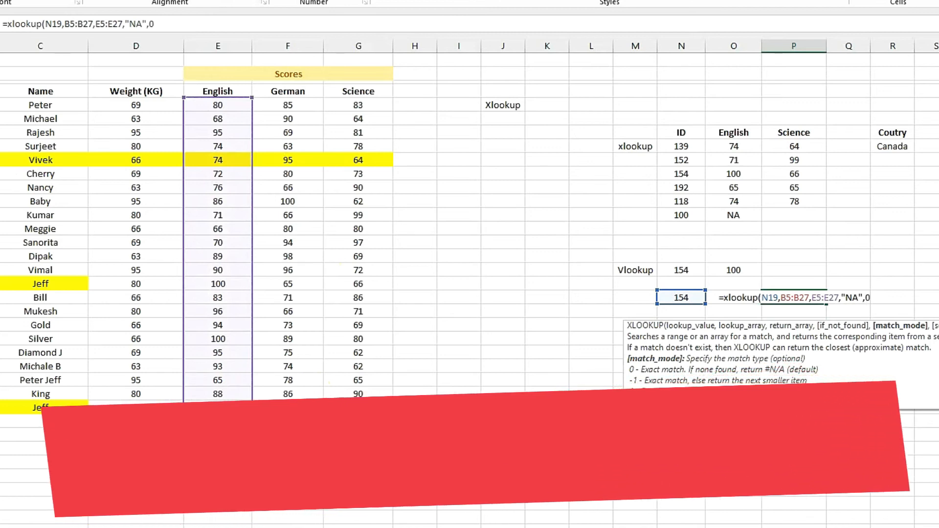
{"action": "type", "text": "0"}
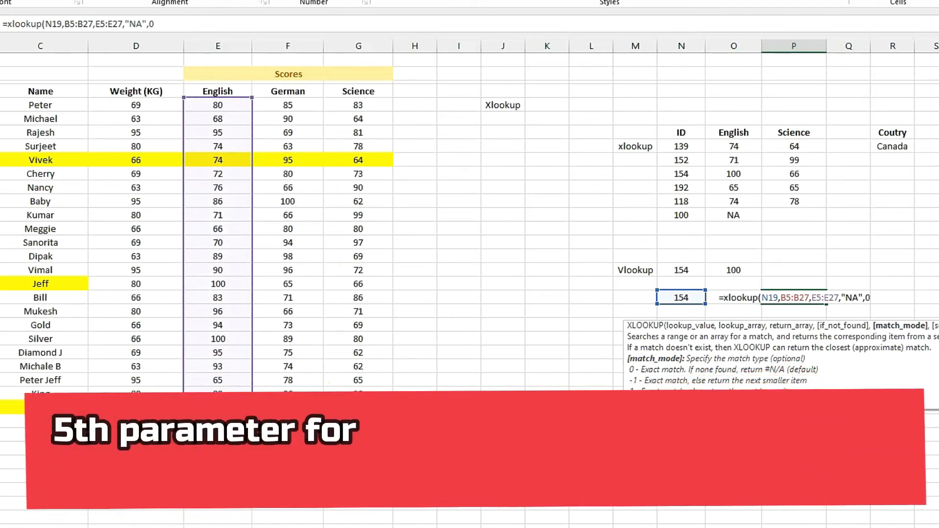
{"action": "type", "text": ","}
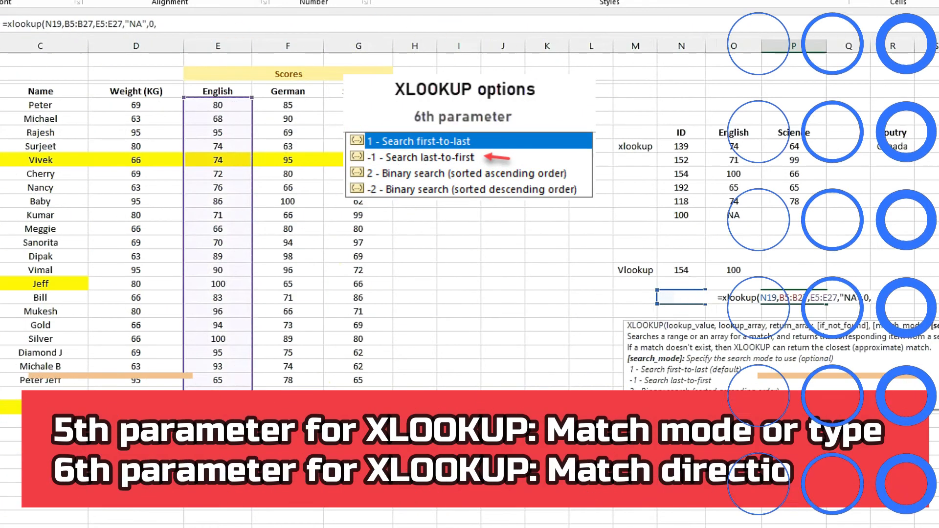
{"action": "type", "text": "1)"}
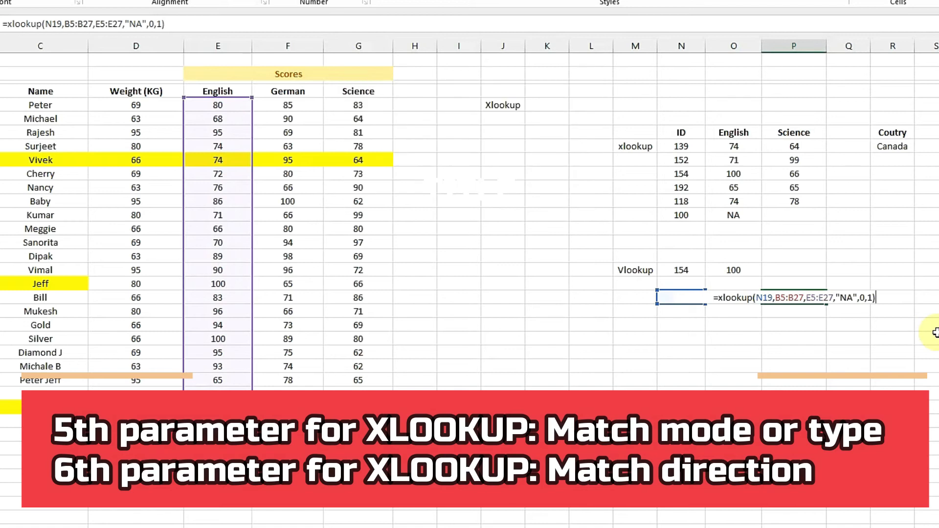
{"action": "key", "text": "Return"}
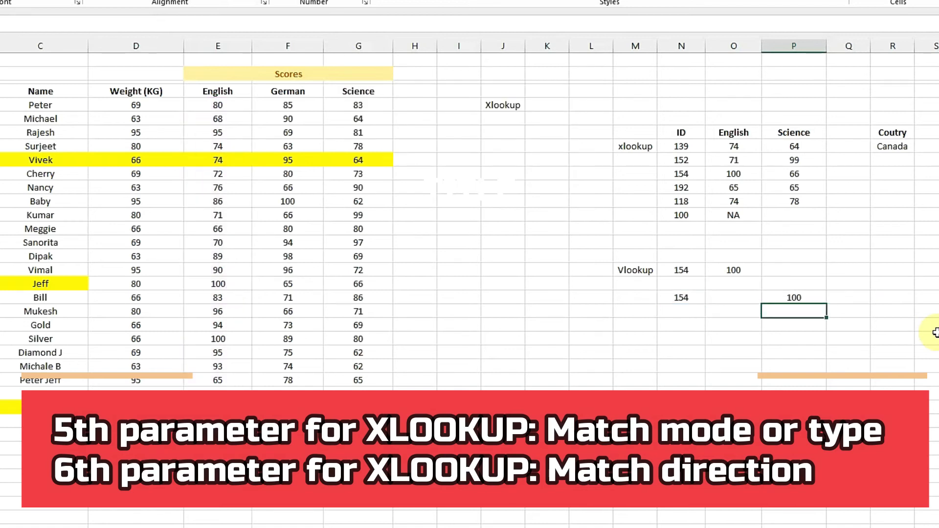
- Enter the ID 154 in N20 and begin an XLOOKUP in P20 that looks up N20 in B5:B27 and returns E5:E27
{"action": "left_click", "coordinate": [801, 312]}
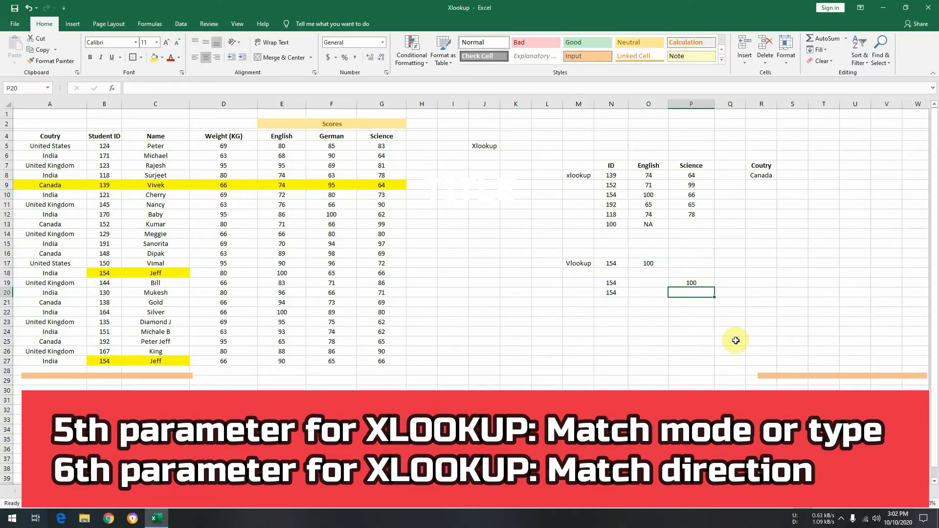
{"action": "left_click", "coordinate": [284, 362]}
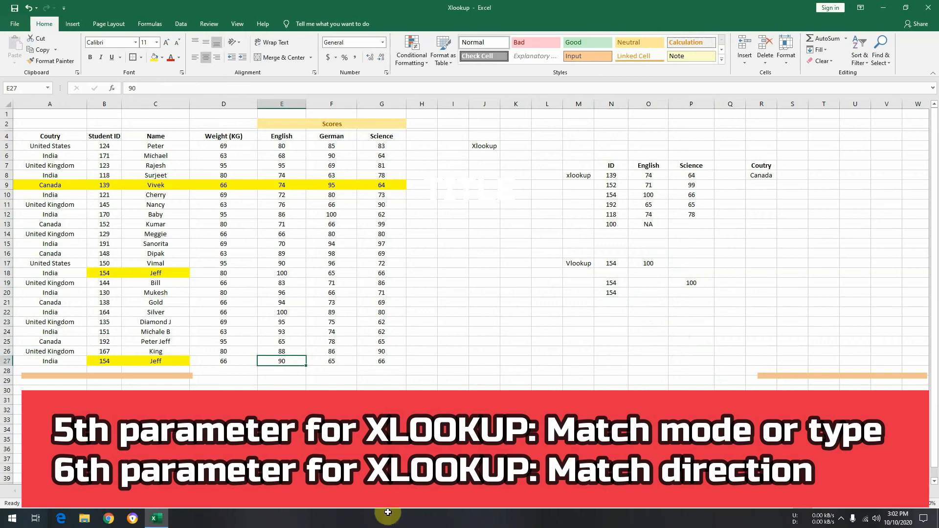
{"action": "left_click", "coordinate": [696, 295]}
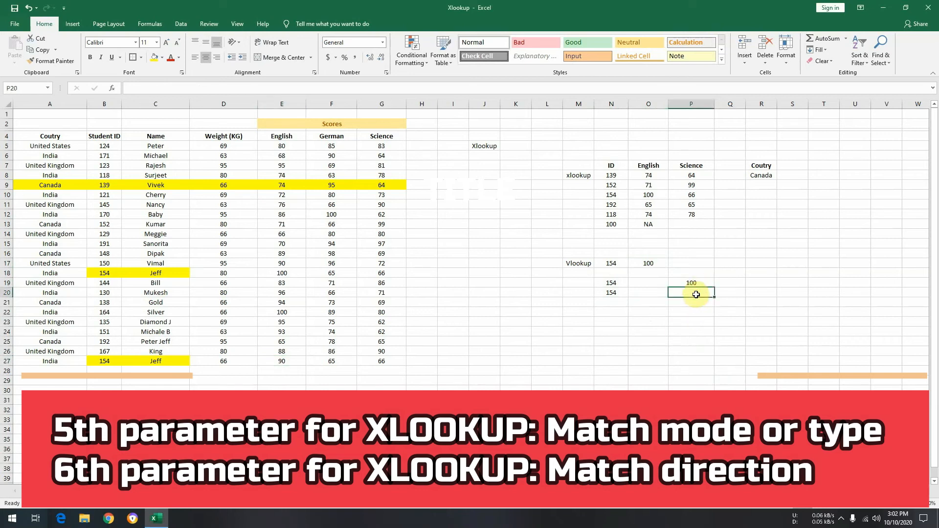
{"action": "type", "text": "="}
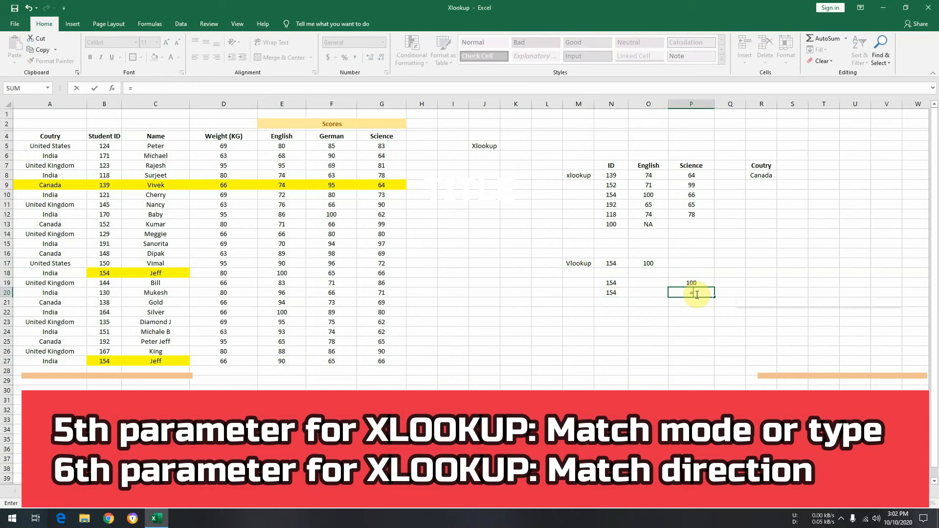
{"action": "type", "text": "xloo"}
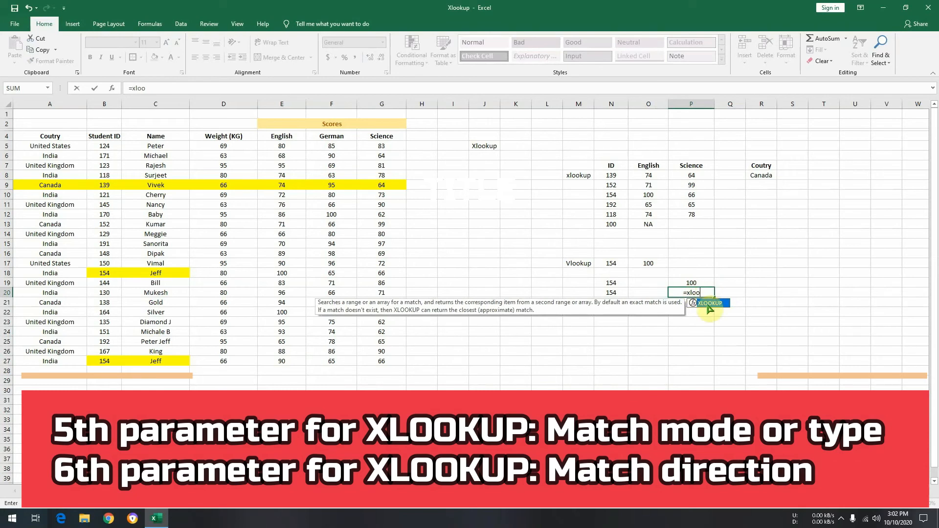
{"action": "double_click", "coordinate": [708, 305]}
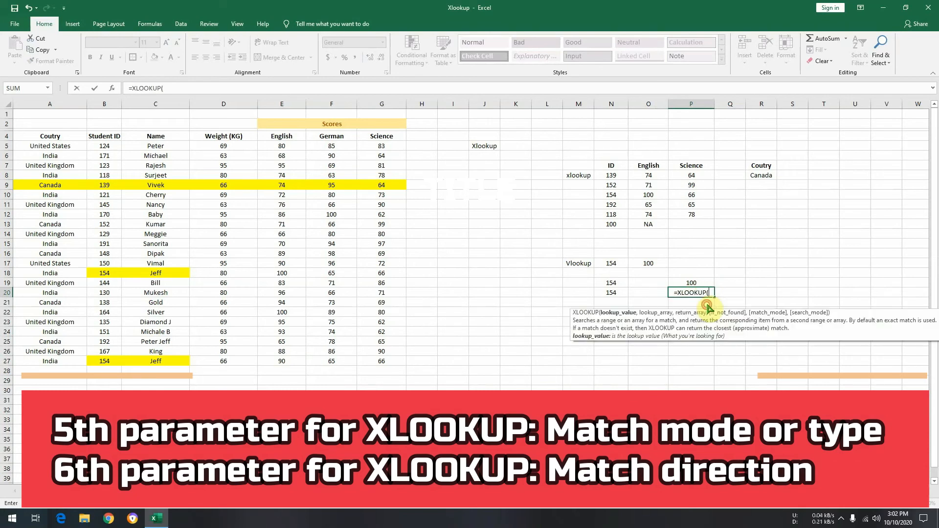
{"action": "left_click", "coordinate": [612, 293]}
{"action": "type", "text": ","}
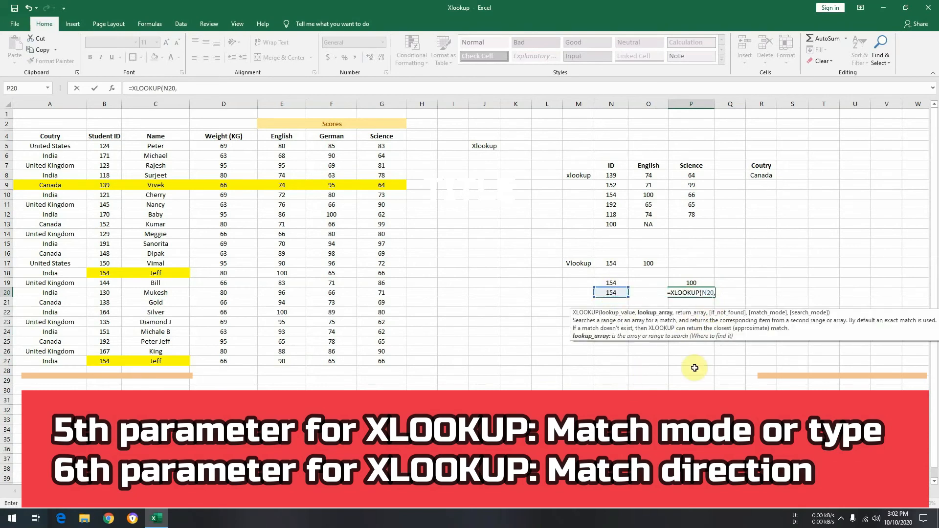
{"action": "left_click_drag", "start_coordinate": [107, 142], "coordinate": [103, 359]}
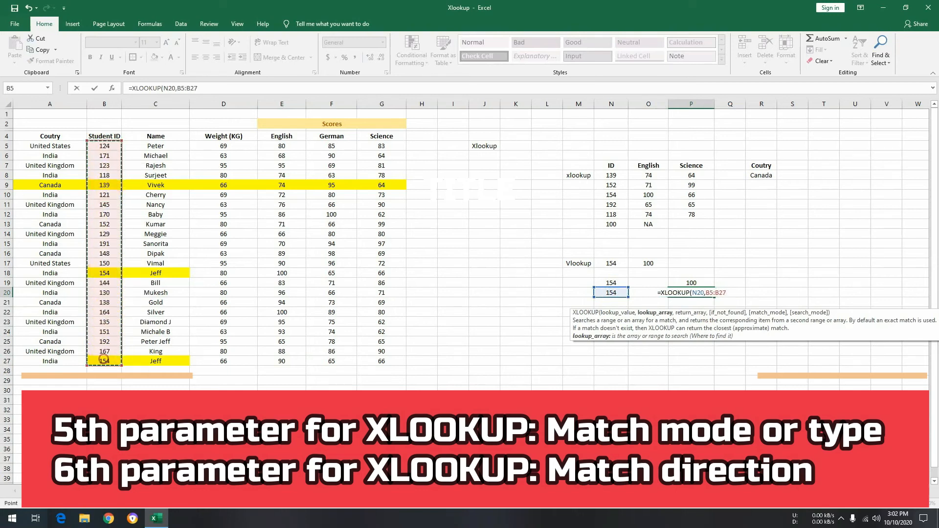
{"action": "type", "text": ","}
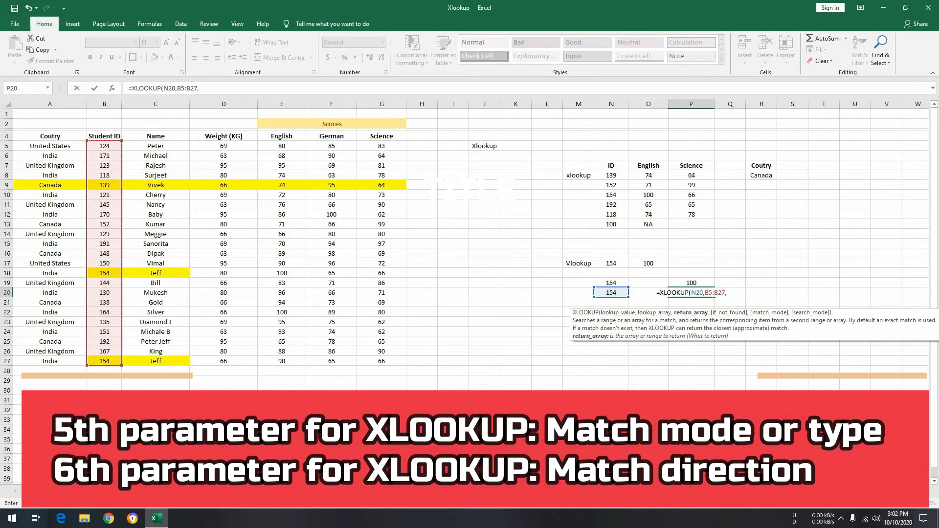
{"action": "left_click_drag", "start_coordinate": [296, 145], "coordinate": [289, 357]}
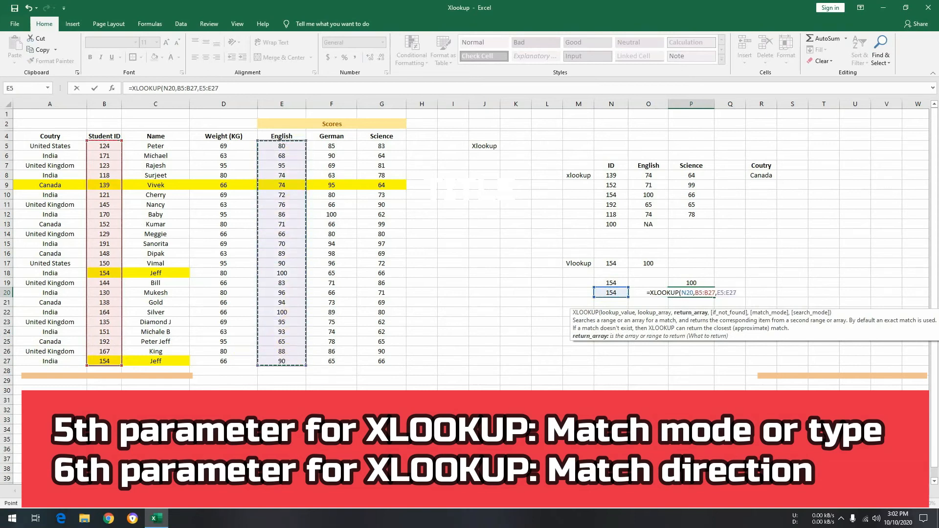
{"action": "type", "text": ","}
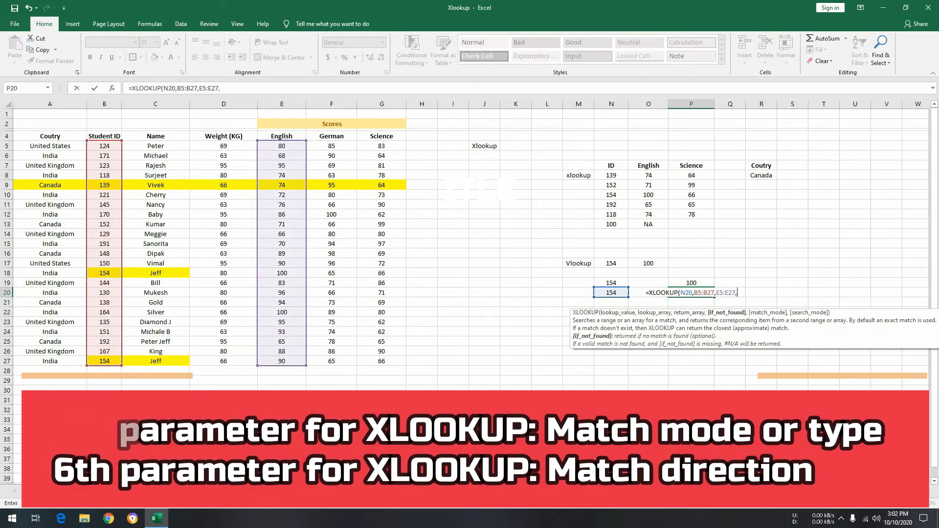
- Complete the P20 XLOOKUP with "NA" as the if-not-found text, match mode 0 and search mode -1 (last-to-first)
{"action": "type", "text": "\""}
{"action": "key", "text": "Return"}
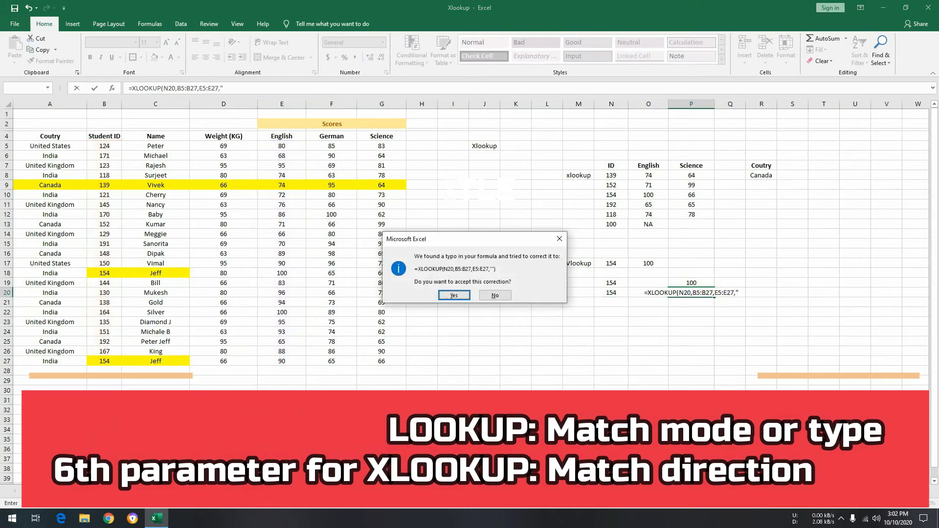
{"action": "left_click", "coordinate": [455, 294]}
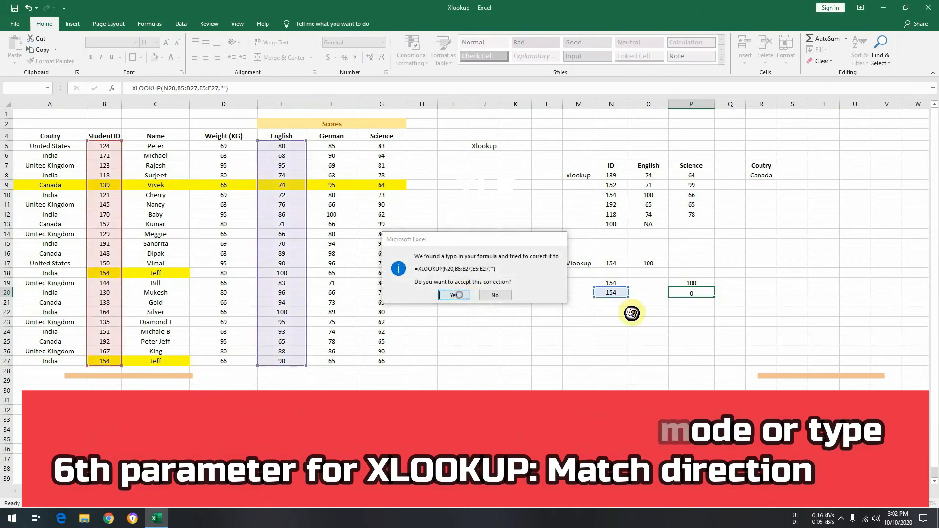
{"action": "double_click", "coordinate": [691, 292]}
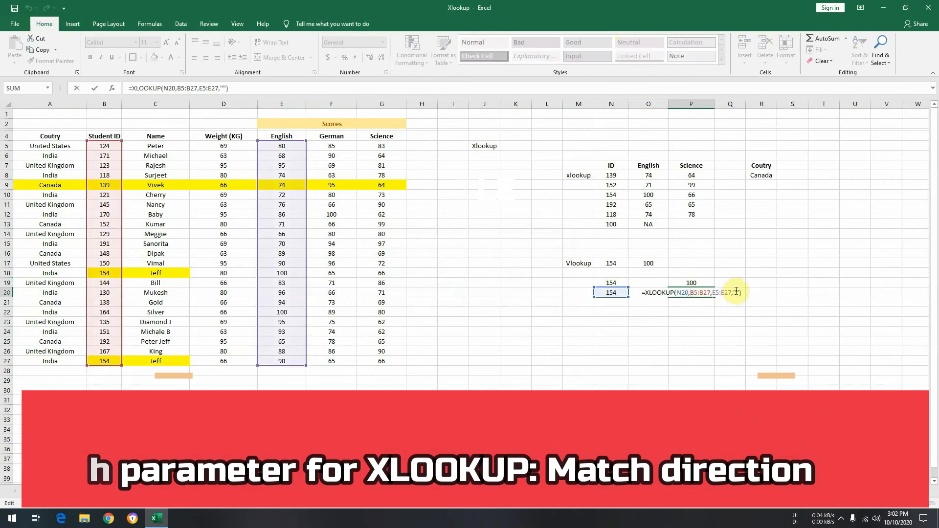
{"action": "type", "text": "NA\""}
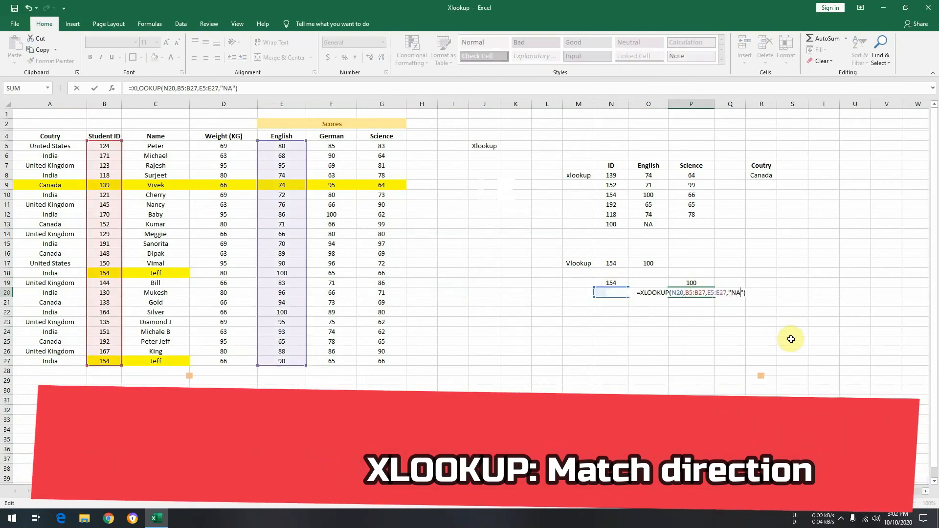
{"action": "type", "text": ","}
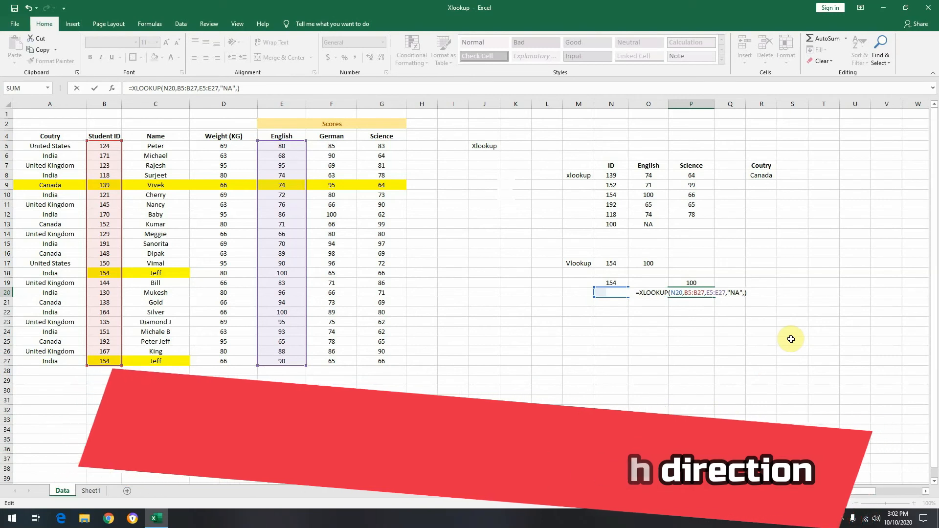
{"action": "type", "text": "0"}
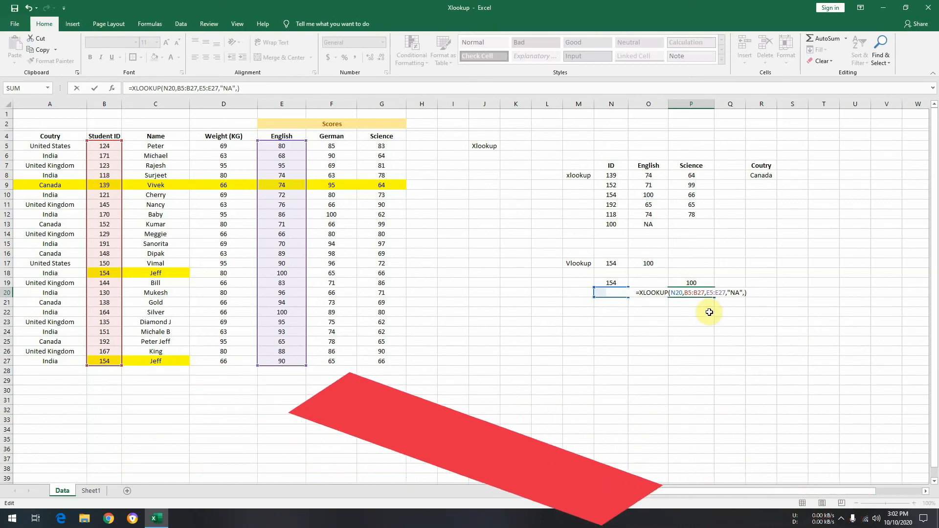
{"action": "type", "text": ","}
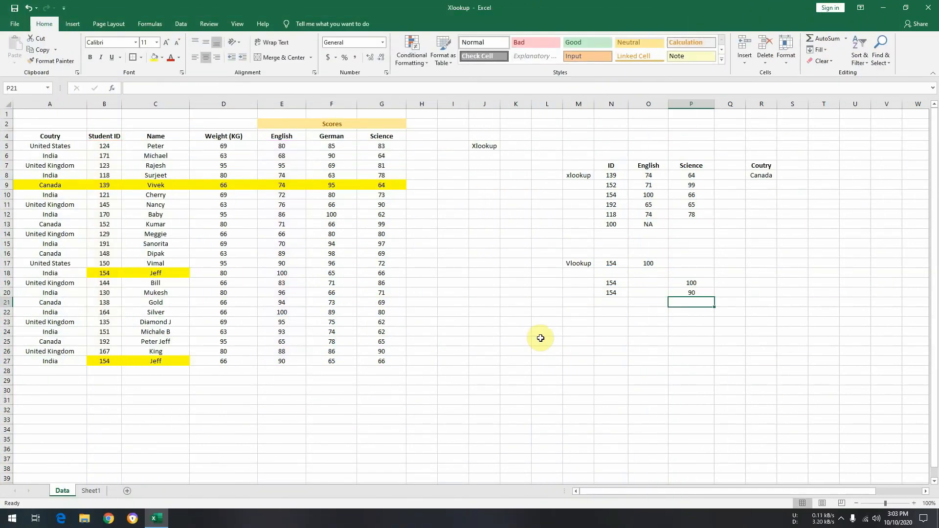
- Review the XLOOKUP formula in P20 and the IDs in N19:N20, and compare them with the VLOOKUP formula in O17
{"action": "left_click", "coordinate": [682, 291]}
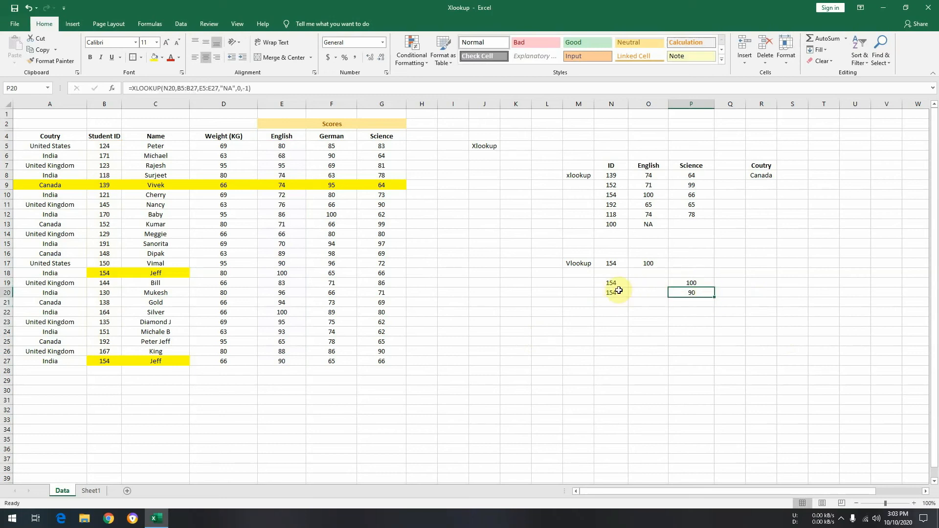
{"action": "left_click", "coordinate": [620, 293]}
{"action": "left_click", "coordinate": [623, 283]}
{"action": "left_click", "coordinate": [623, 293]}
{"action": "left_click", "coordinate": [623, 283]}
{"action": "left_click", "coordinate": [622, 300]}
{"action": "left_click", "coordinate": [624, 281]}
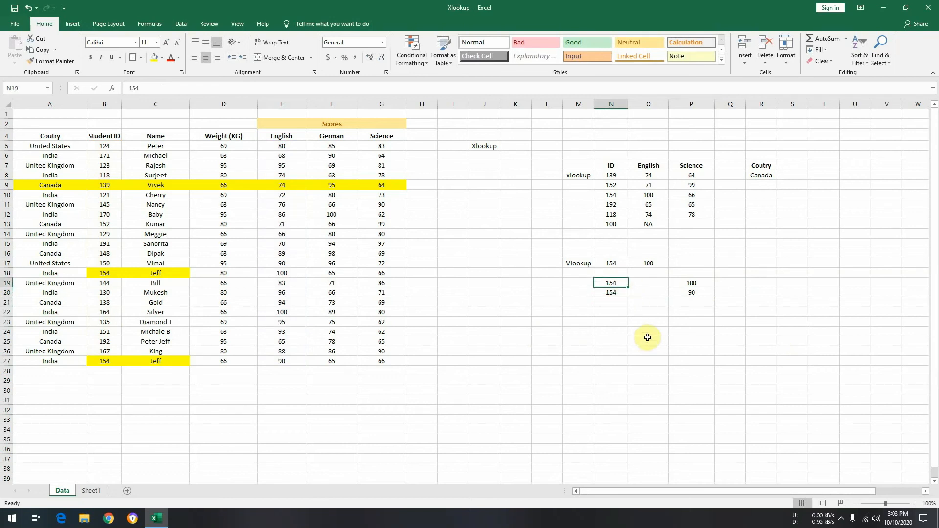
{"action": "left_click", "coordinate": [658, 264]}
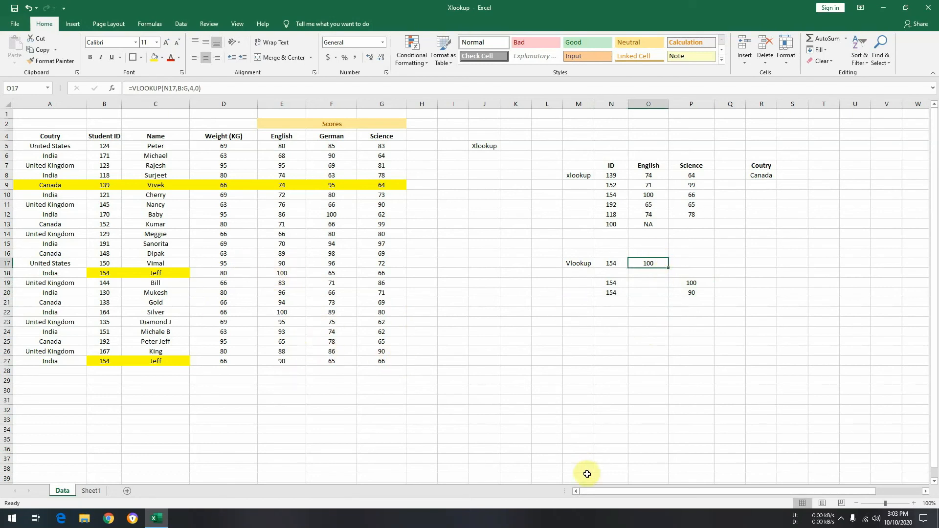
- Examine the Benefits list in column AC, starting with the Easy & Fast entry in AC6
{"action": "left_click_drag", "start_coordinate": [597, 492], "coordinate": [644, 492]}
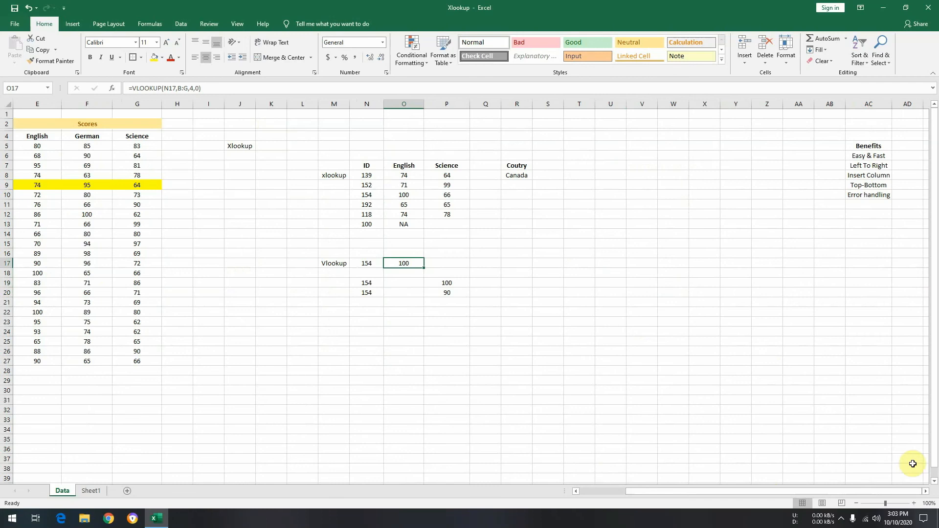
{"action": "left_click", "coordinate": [860, 148]}
{"action": "key", "text": "Right"}
{"action": "key", "text": "Right"}
{"action": "key", "text": "Right"}
{"action": "key", "text": "Right"}
{"action": "key", "text": "Right"}
{"action": "key", "text": "Right"}
{"action": "key", "text": "Right"}
{"action": "key", "text": "Right"}
{"action": "key", "text": "Right"}
{"action": "key", "text": "Right"}
{"action": "key", "text": "Right"}
{"action": "key", "text": "Right"}
{"action": "key", "text": "Right"}
{"action": "key", "text": "Right"}
{"action": "key", "text": "Right"}
{"action": "key", "text": "Right"}
{"action": "key", "text": "Right"}
{"action": "key", "text": "Right"}
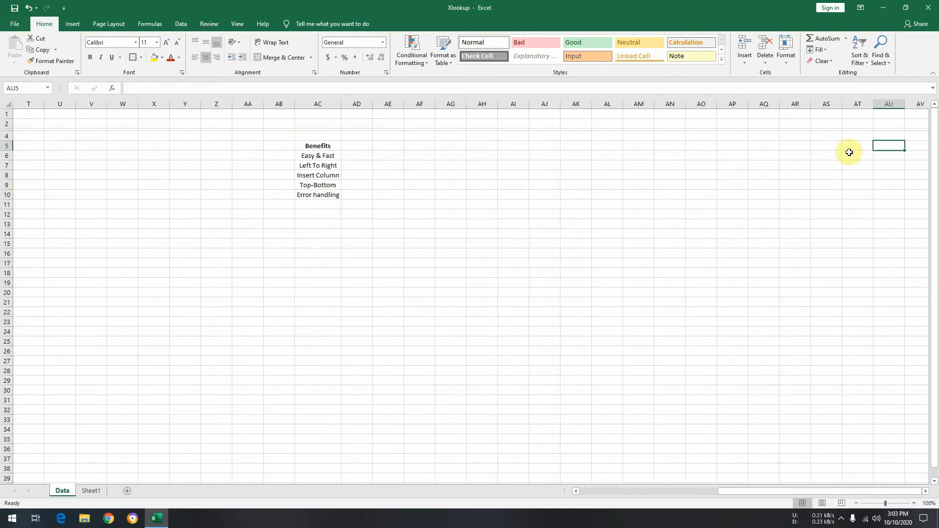
{"action": "left_click", "coordinate": [321, 156]}
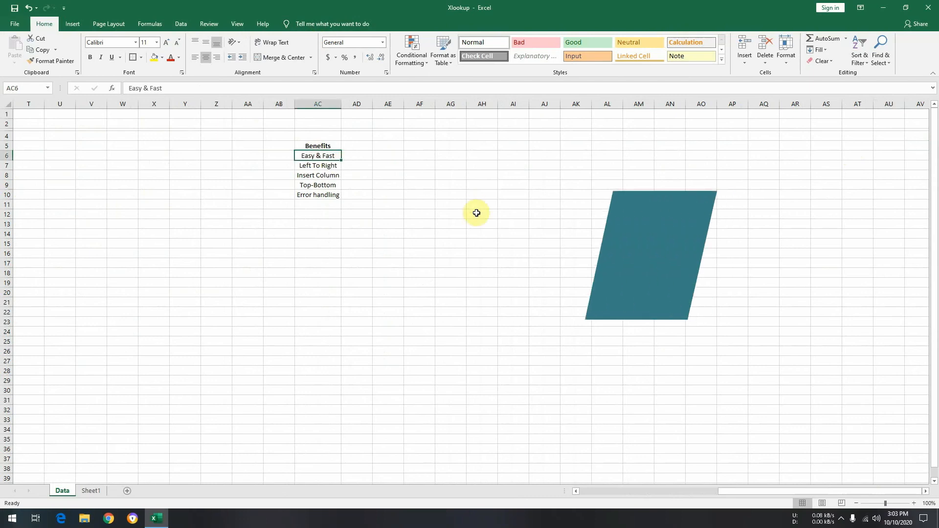